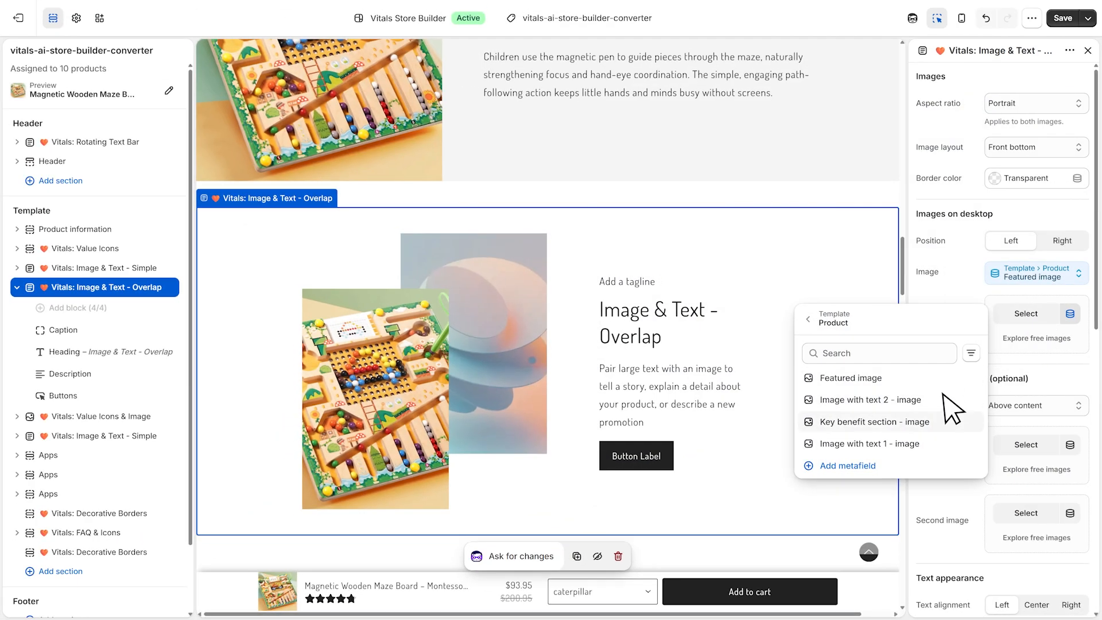
Link the image in the Image & Text - Overlap section to the product's "Key benefit section - image" metafield.
{"action": "left_click", "coordinate": [931, 421]}
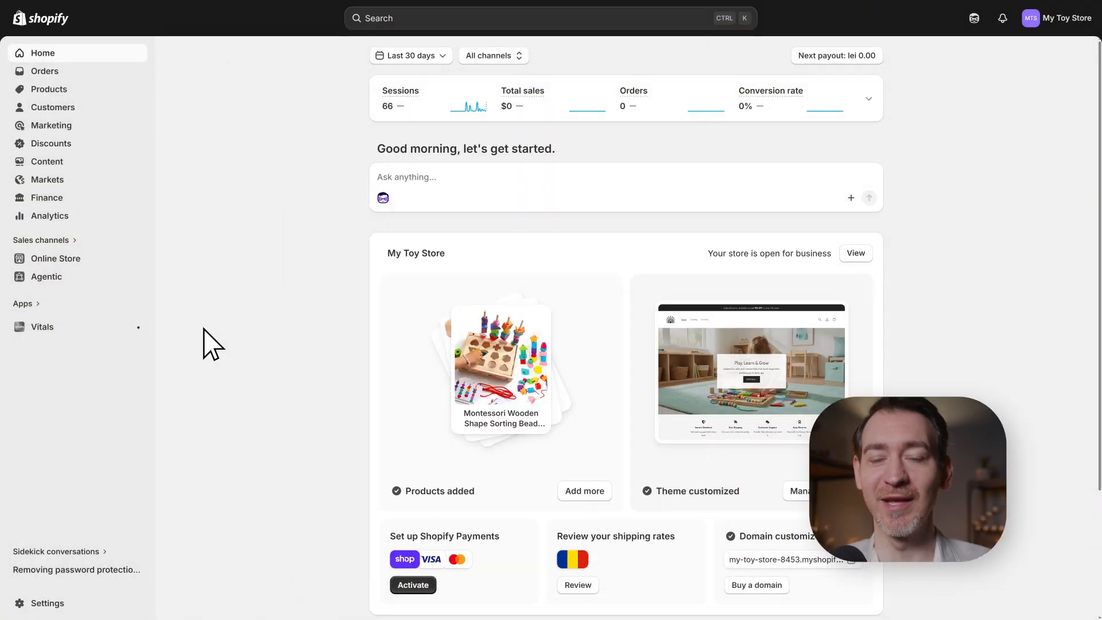
Open the theme sections library of the Vitals app and browse the available sections as far as the countdown ones.
{"action": "left_click", "coordinate": [115, 327]}
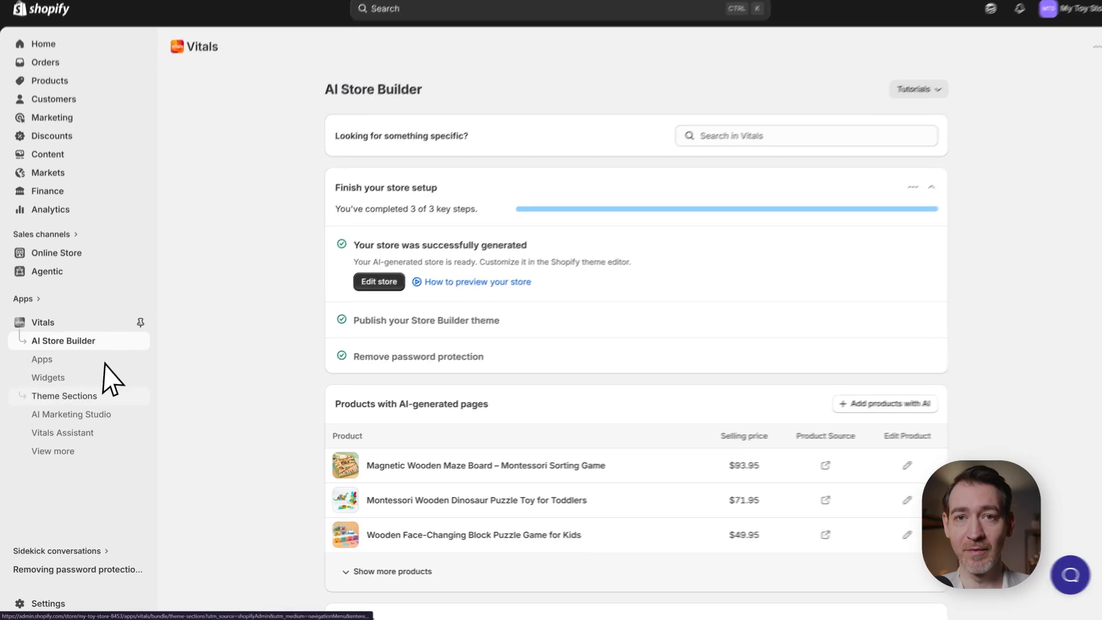
{"action": "left_click", "coordinate": [112, 399]}
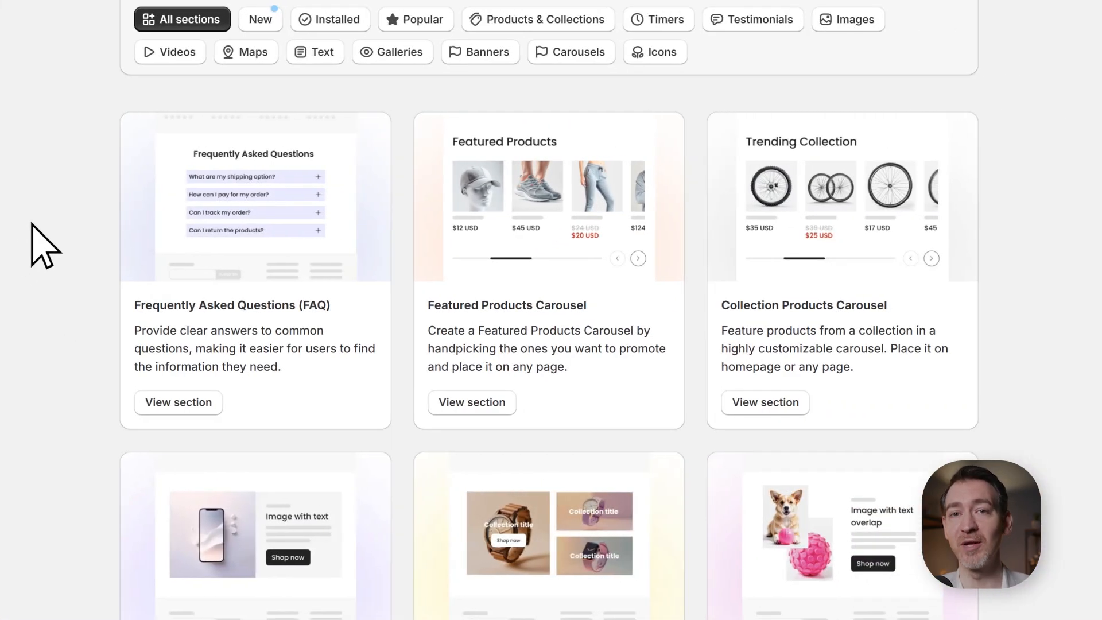
{"action": "scroll", "coordinate": [36, 266], "scroll_direction": "down", "scroll_amount": 2}
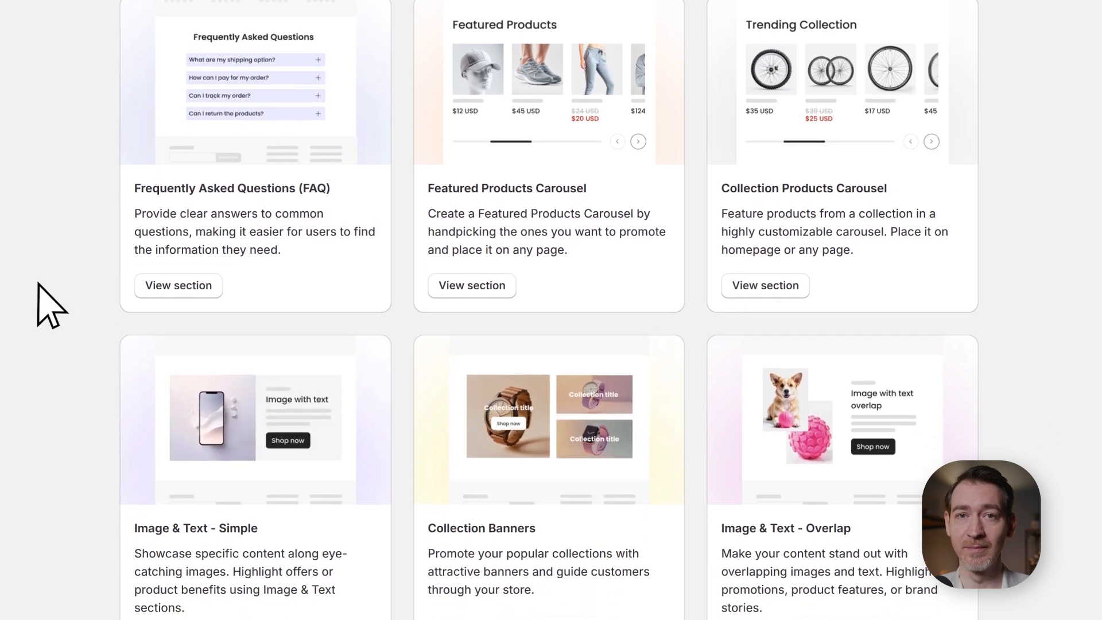
{"action": "scroll", "coordinate": [38, 282], "scroll_direction": "down", "scroll_amount": 5}
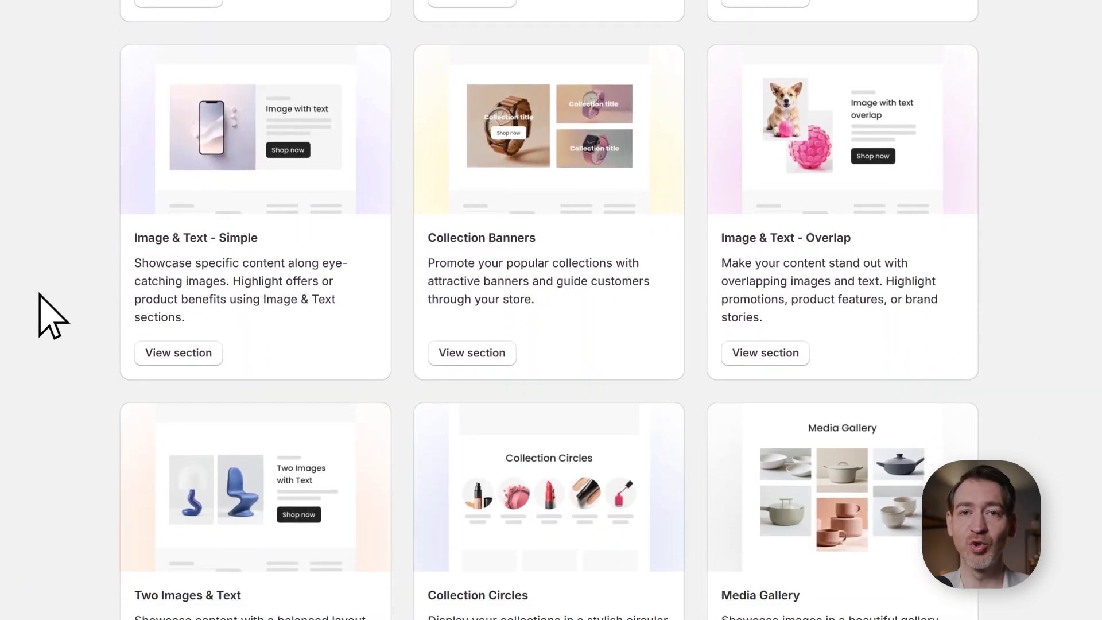
{"action": "scroll", "coordinate": [39, 294], "scroll_direction": "down", "scroll_amount": 5}
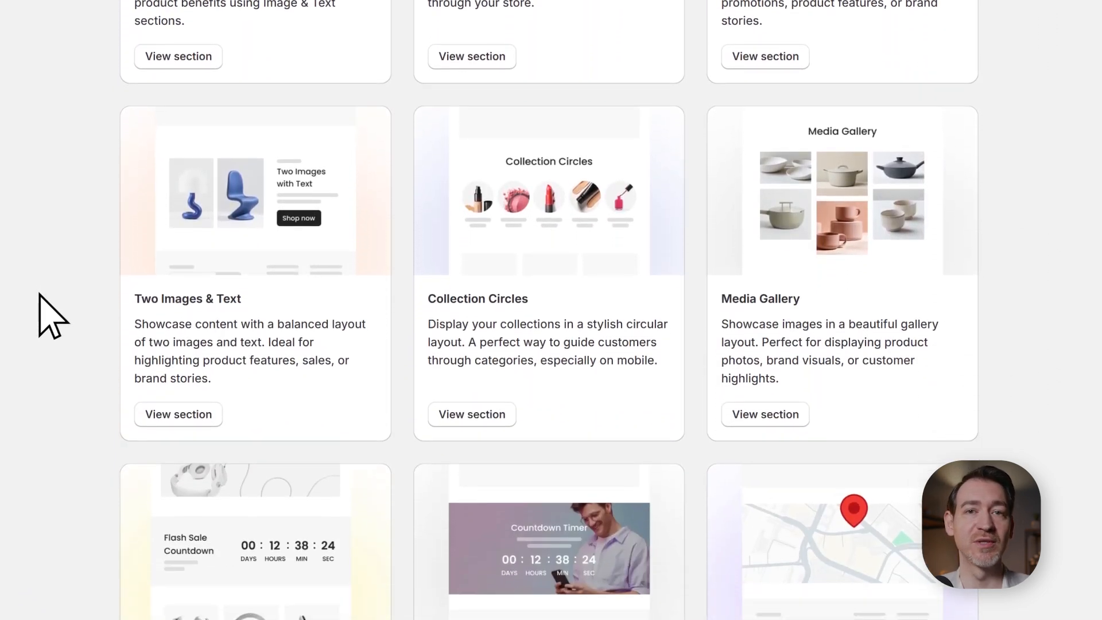
{"action": "scroll", "coordinate": [39, 294], "scroll_direction": "down", "scroll_amount": 5}
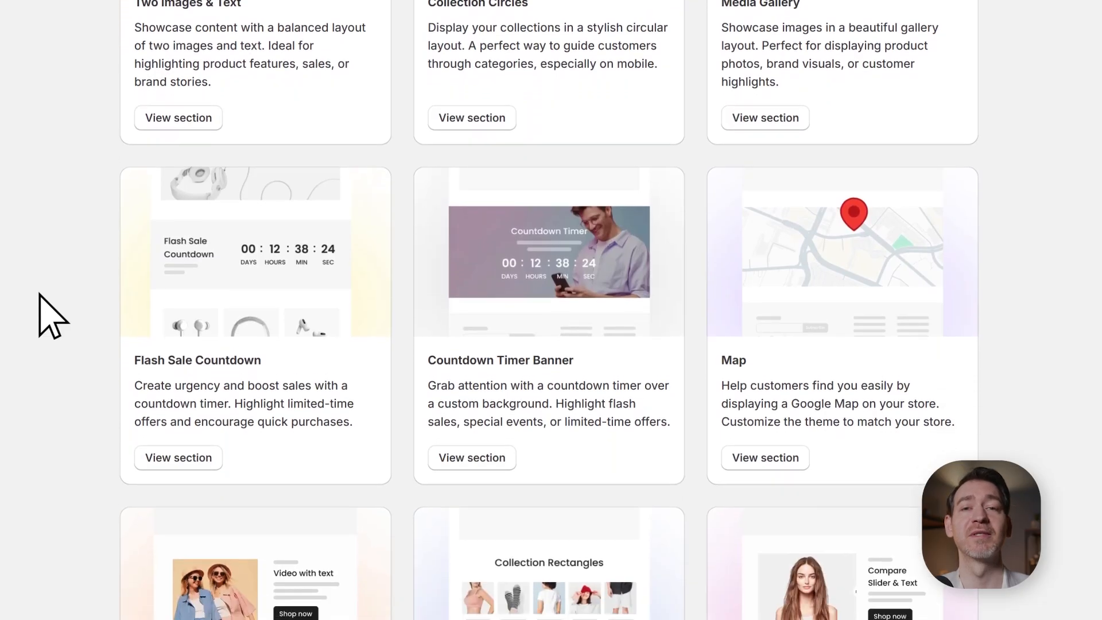
{"action": "scroll", "coordinate": [39, 294], "scroll_direction": "down", "scroll_amount": 5}
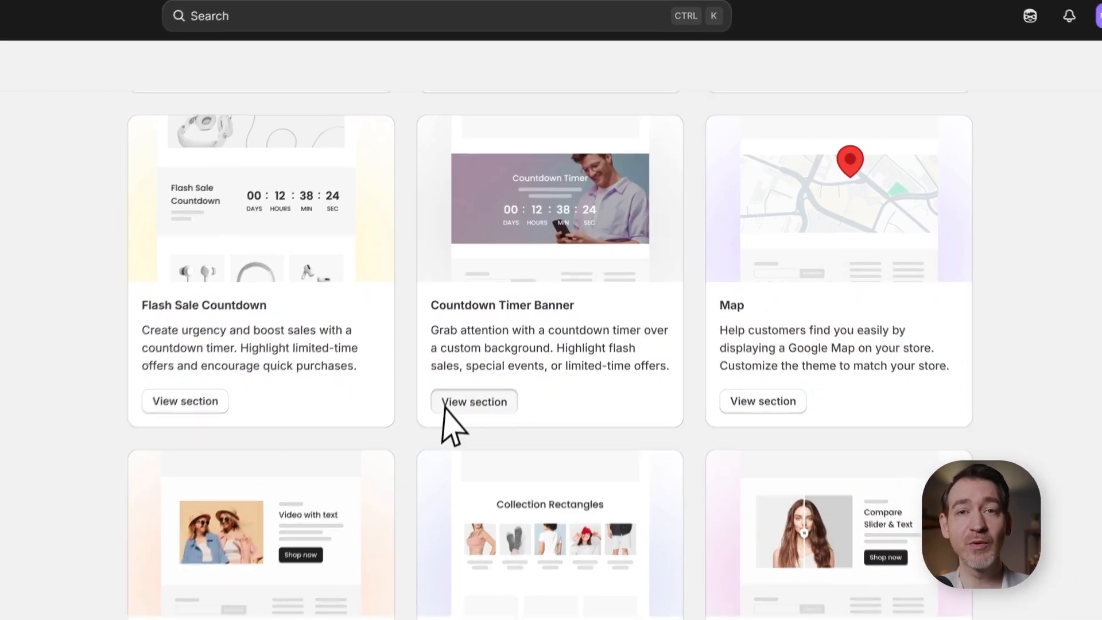
Install the Countdown Timer Banner section on the theme and continue to the Shopify editor to add it.
{"action": "left_click", "coordinate": [443, 406]}
{"action": "left_click", "coordinate": [732, 260]}
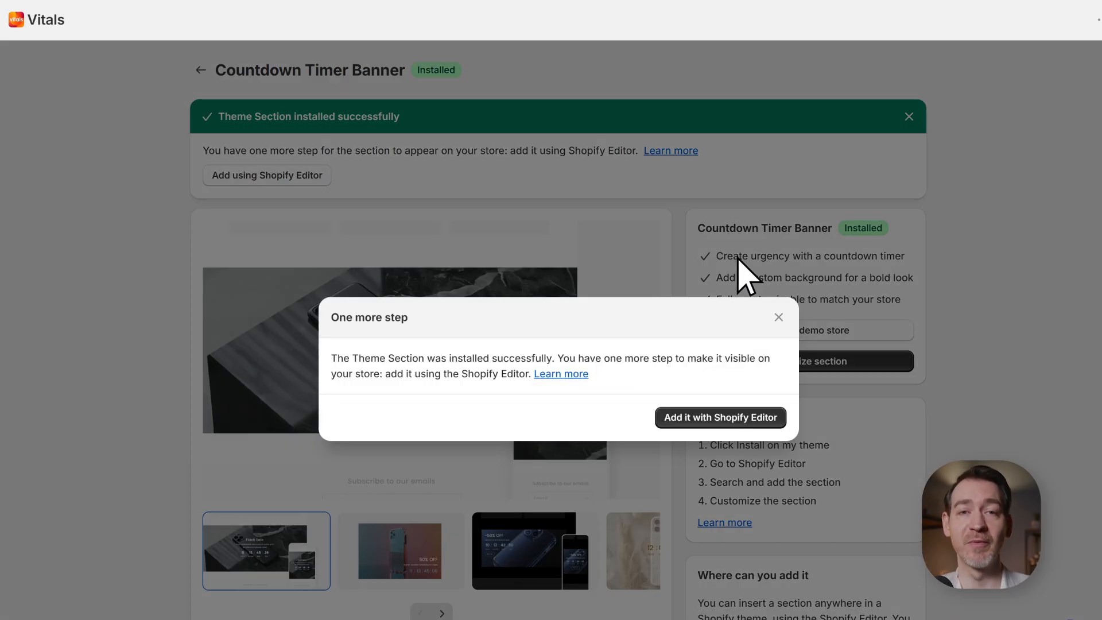
{"action": "left_click", "coordinate": [728, 409]}
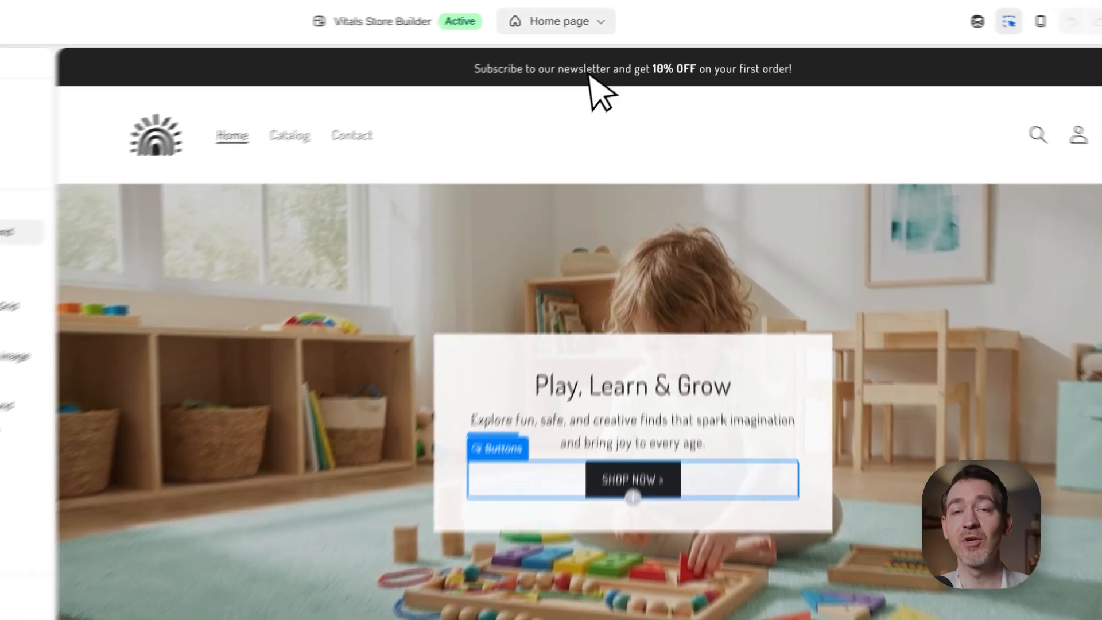
Search the sections for "countd" and add the Vitals: Countdown Timer Banner at the end of the home page template.
{"action": "left_click", "coordinate": [554, 22]}
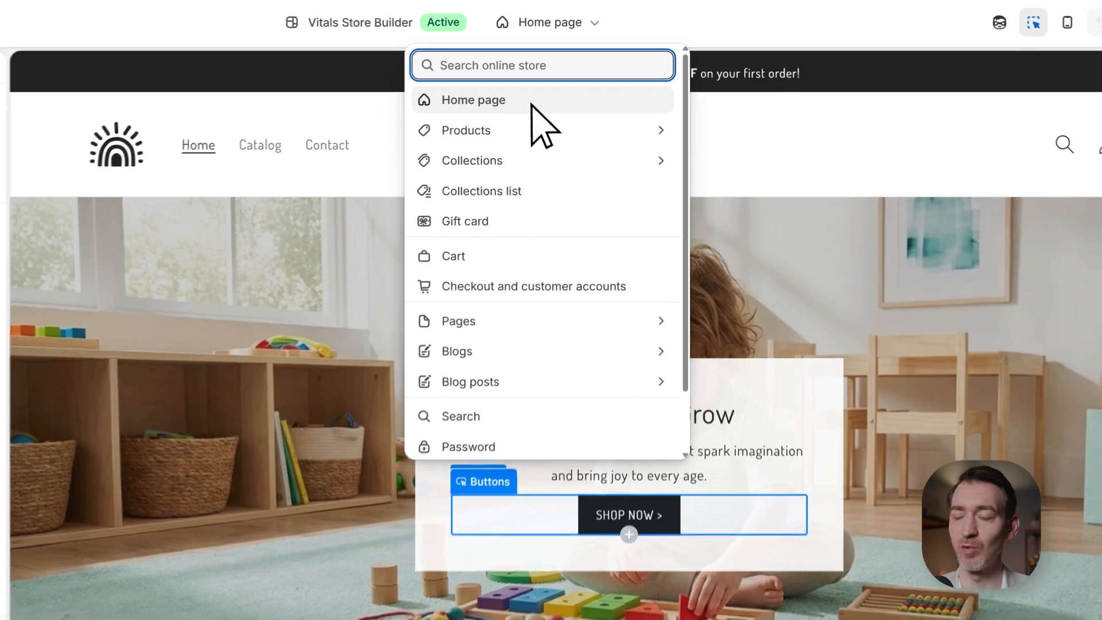
{"action": "left_click", "coordinate": [635, 31]}
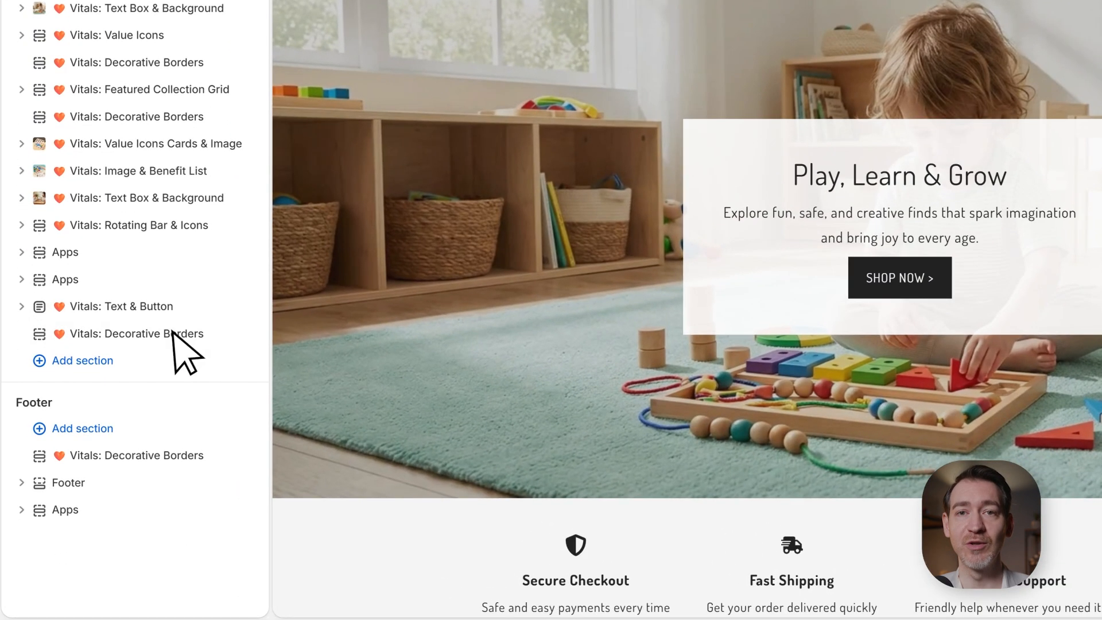
{"action": "left_click", "coordinate": [102, 426]}
{"action": "left_click", "coordinate": [431, 153]}
{"action": "type", "text": "countd"}
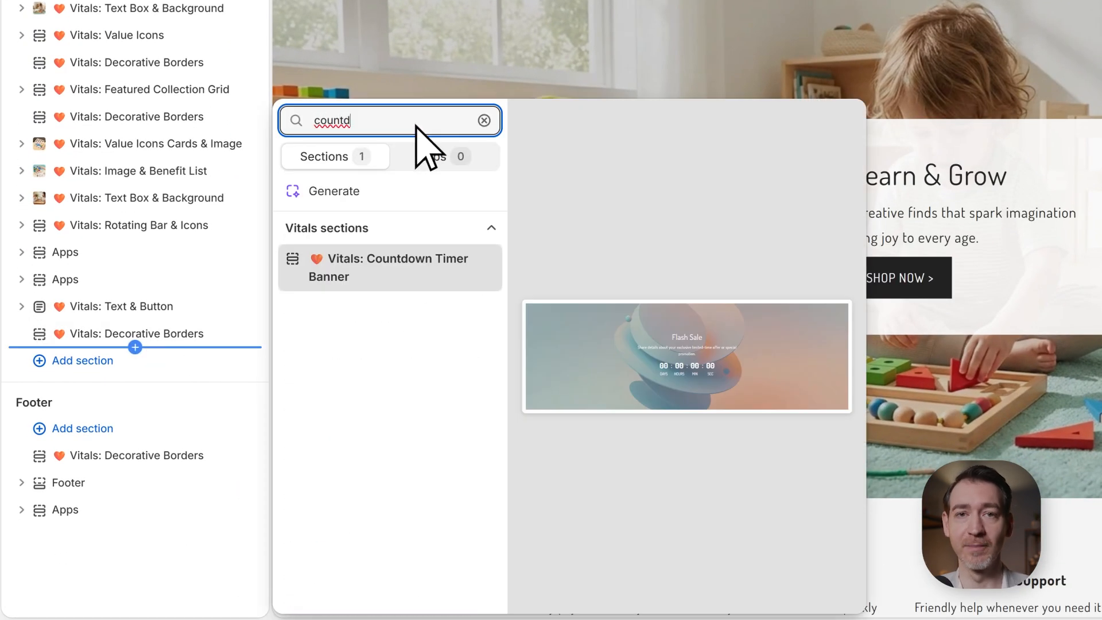
{"action": "left_click", "coordinate": [423, 265]}
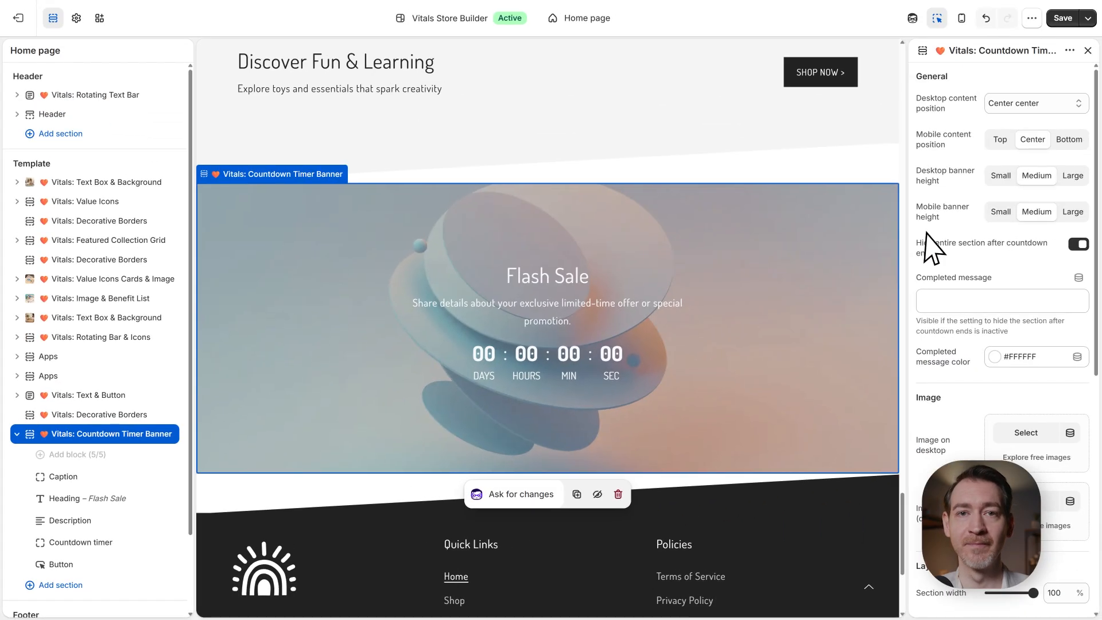
Examine the banner's general settings, its heading, description and countdown timer blocks, and the desktop content position options.
{"action": "scroll", "coordinate": [935, 245], "scroll_direction": "down", "scroll_amount": 7}
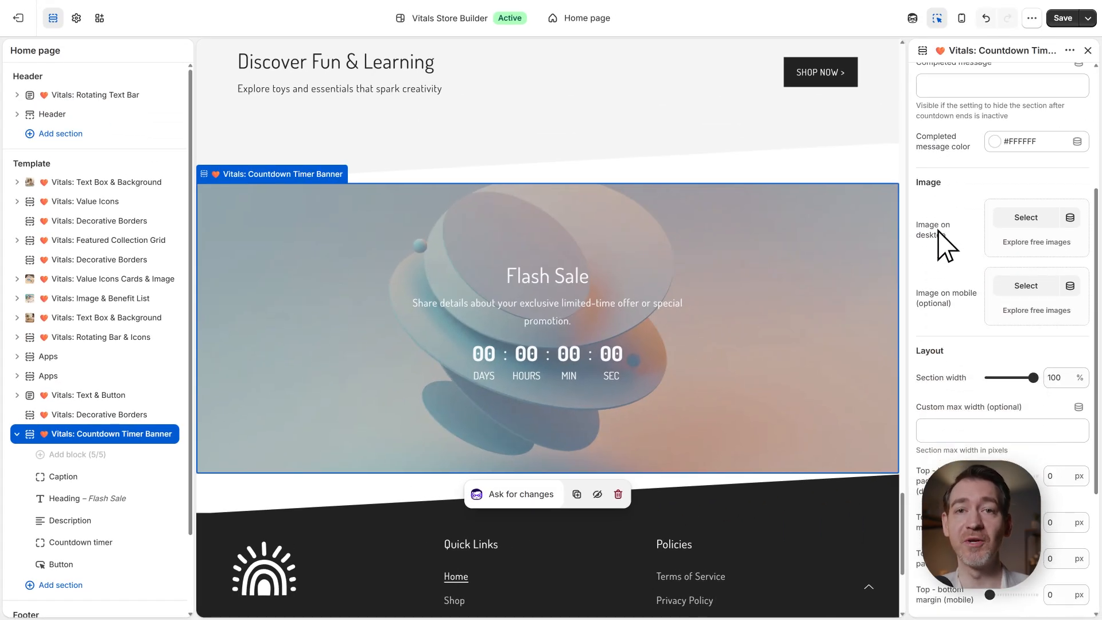
{"action": "scroll", "coordinate": [941, 243], "scroll_direction": "up", "scroll_amount": 7}
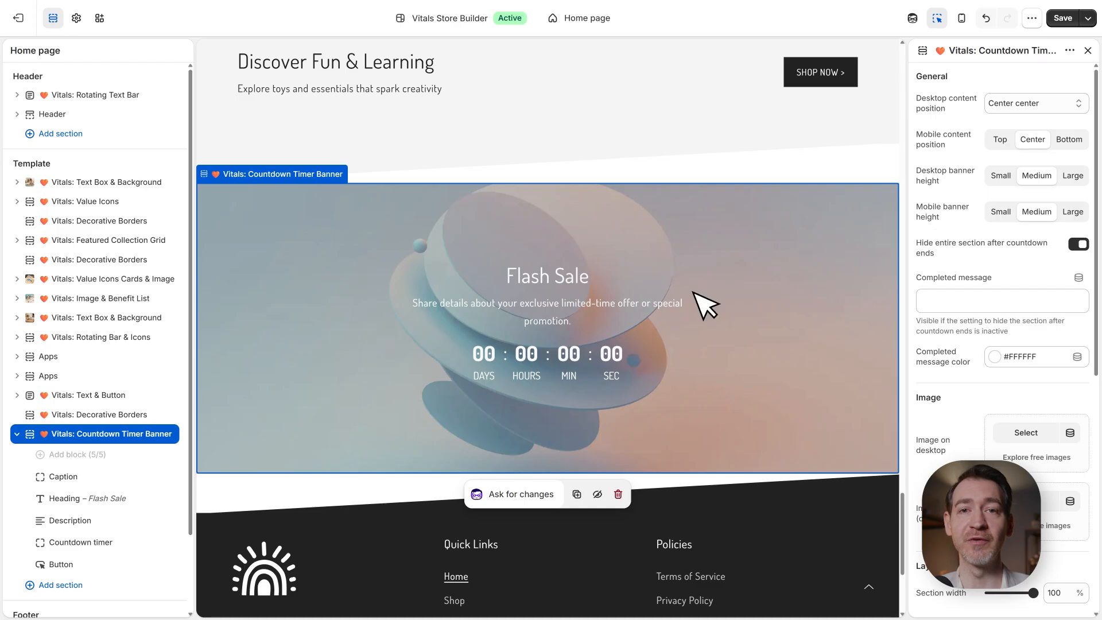
{"action": "left_click", "coordinate": [546, 281]}
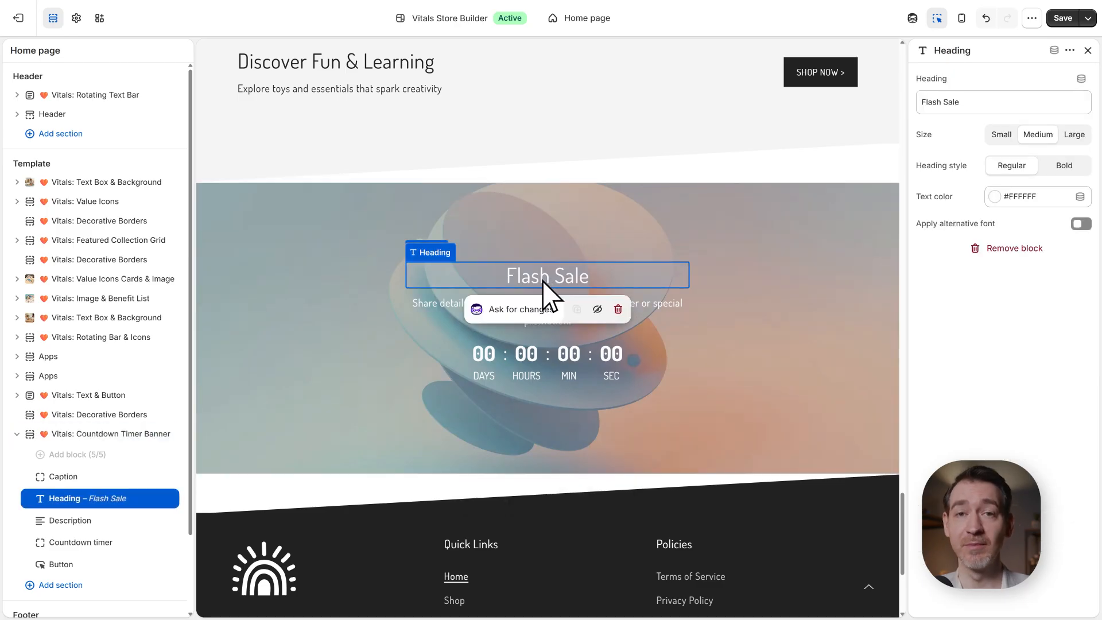
{"action": "left_click", "coordinate": [666, 305]}
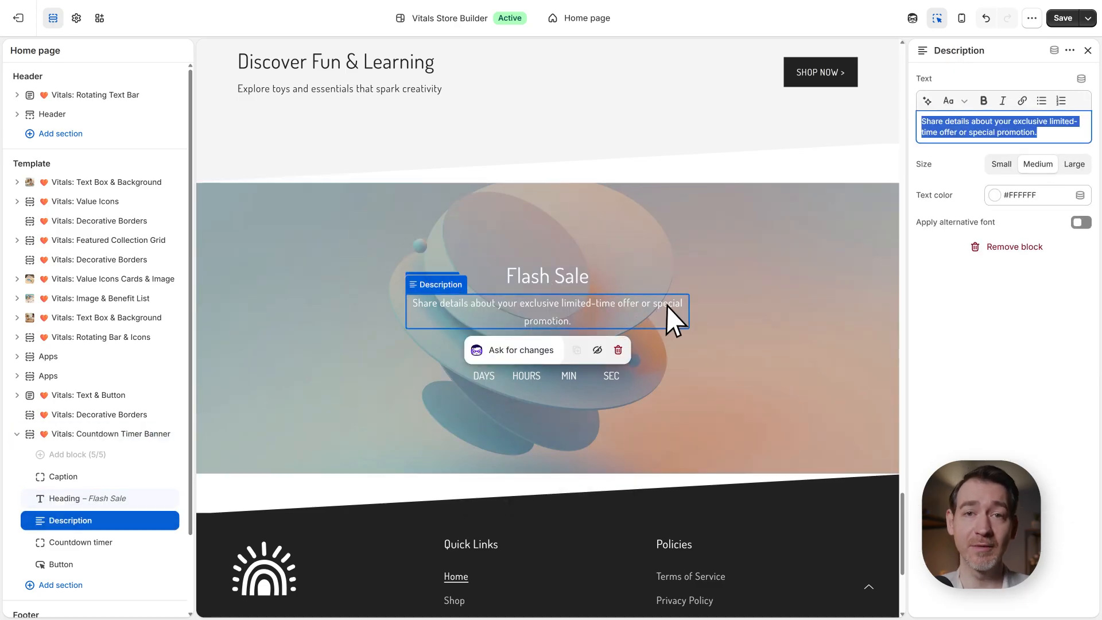
{"action": "left_click", "coordinate": [574, 379]}
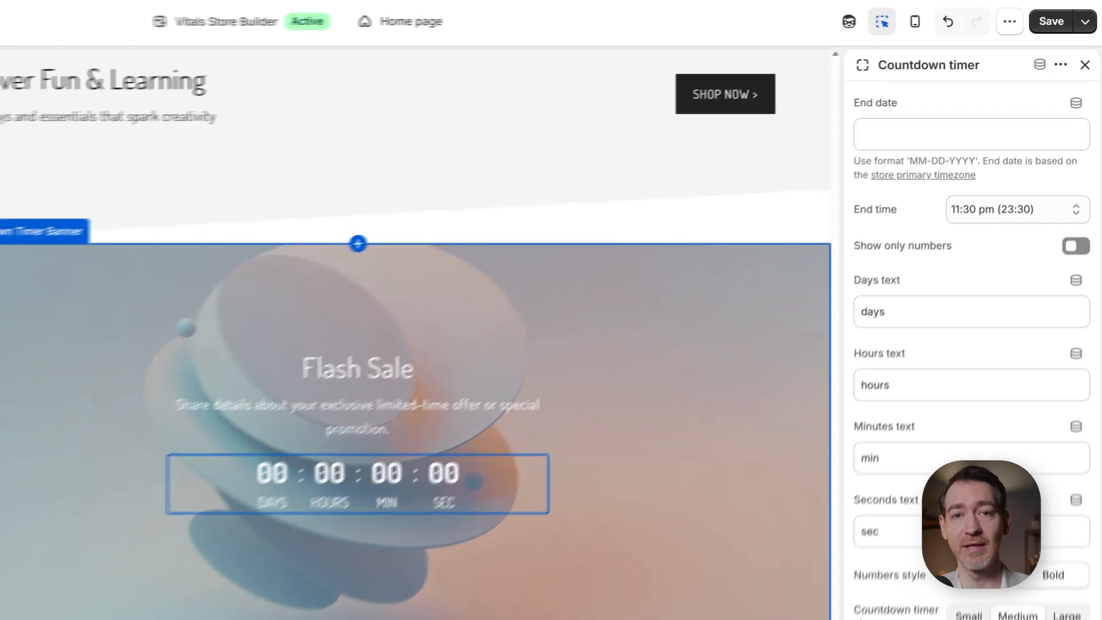
{"action": "left_click", "coordinate": [250, 174]}
{"action": "left_click", "coordinate": [1015, 109]}
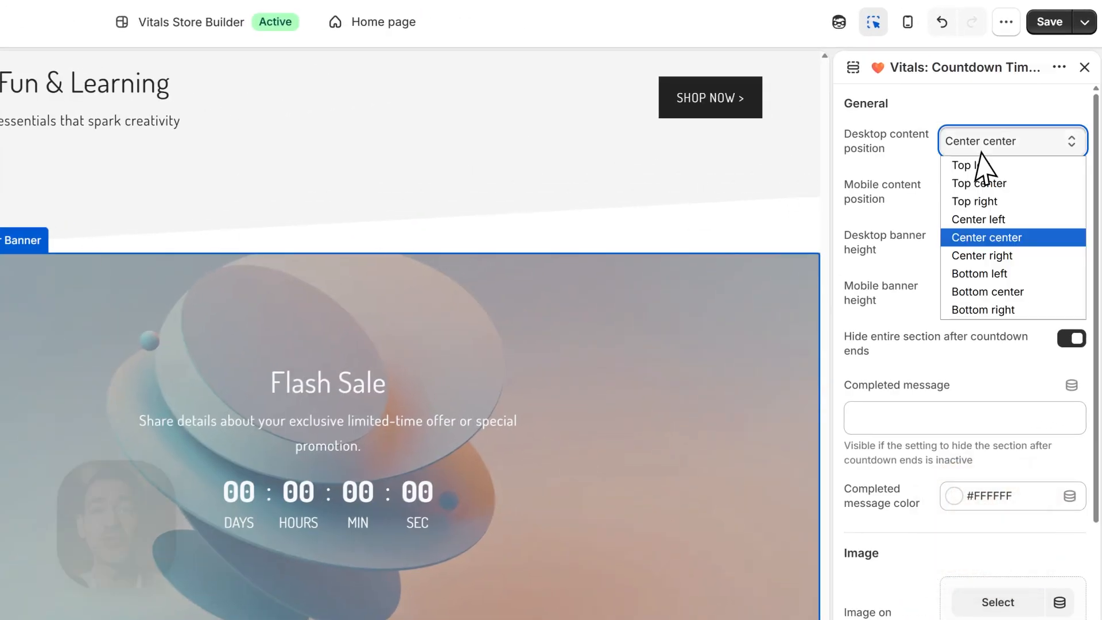
{"action": "left_click", "coordinate": [899, 168]}
Set the banner's desktop image to the photo of the child in a striped shirt playing with a wooden toy.
{"action": "scroll", "coordinate": [905, 562], "scroll_direction": "down", "scroll_amount": 1}
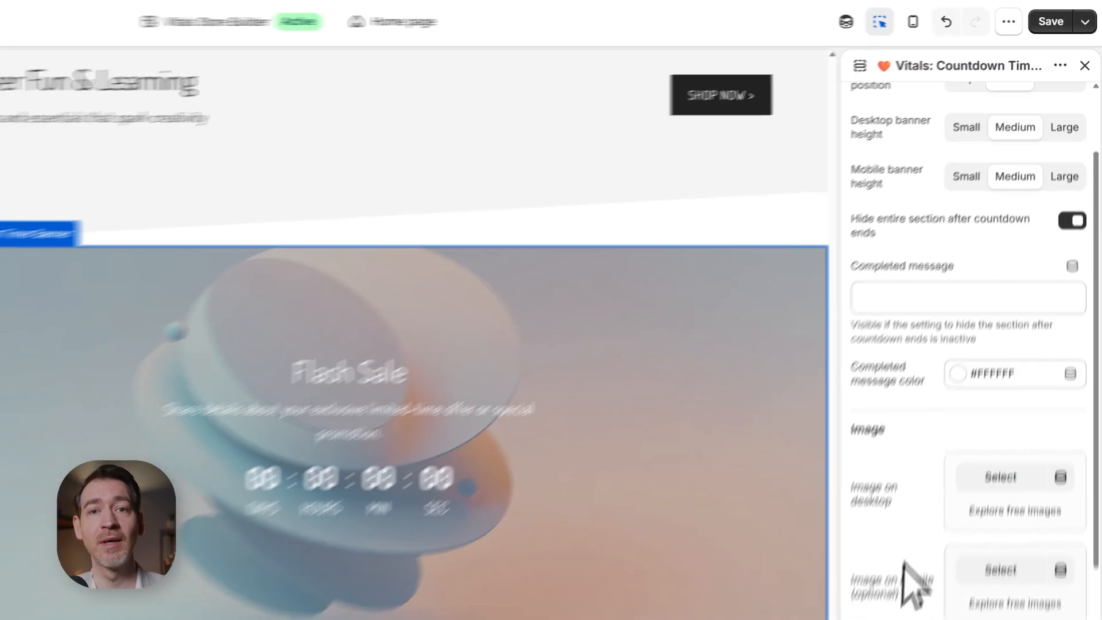
{"action": "left_click", "coordinate": [1011, 495]}
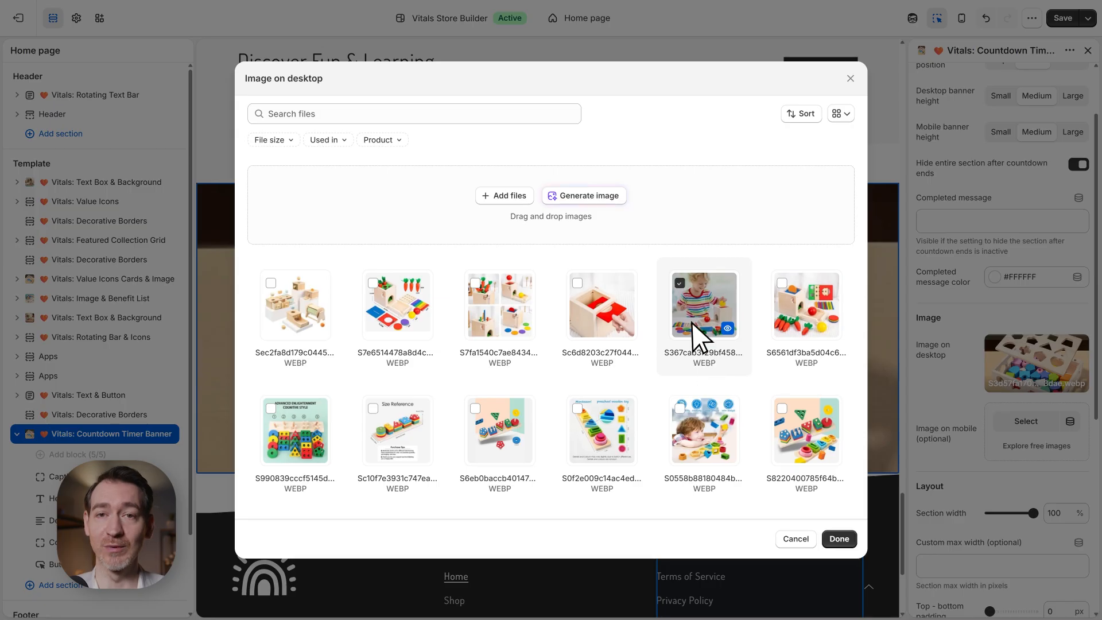
{"action": "left_click", "coordinate": [837, 538]}
Increase the banner's image overlay opacity so the background photo becomes clearly darker behind the text.
{"action": "scroll", "coordinate": [935, 410], "scroll_direction": "down", "scroll_amount": 4}
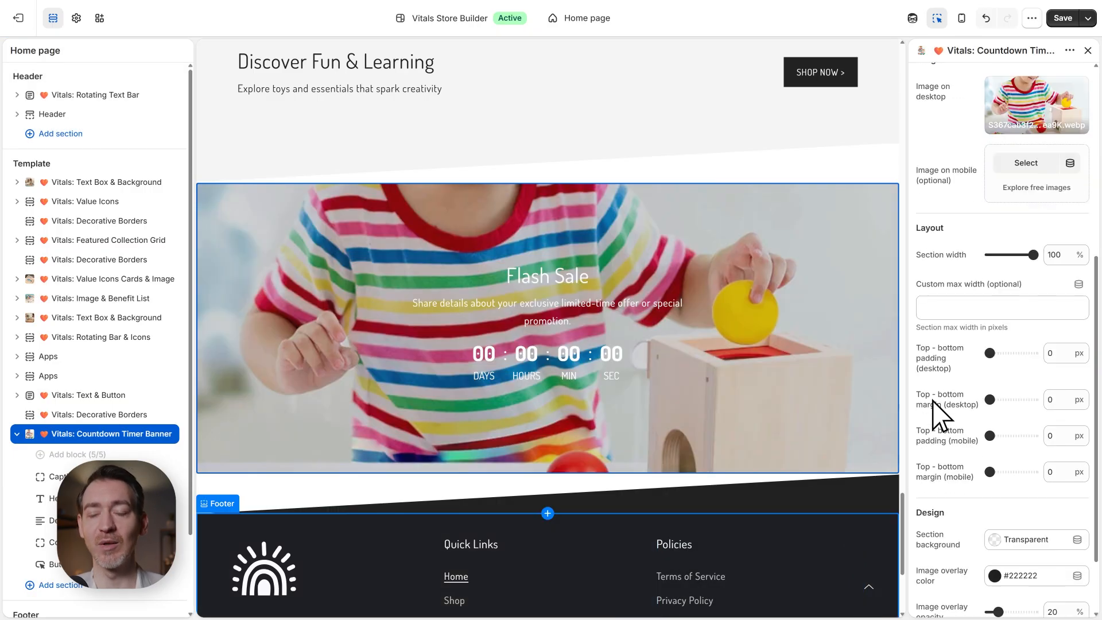
{"action": "scroll", "coordinate": [932, 404], "scroll_direction": "down", "scroll_amount": 2}
{"action": "left_click_drag", "start_coordinate": [1004, 525], "coordinate": [1022, 525]}
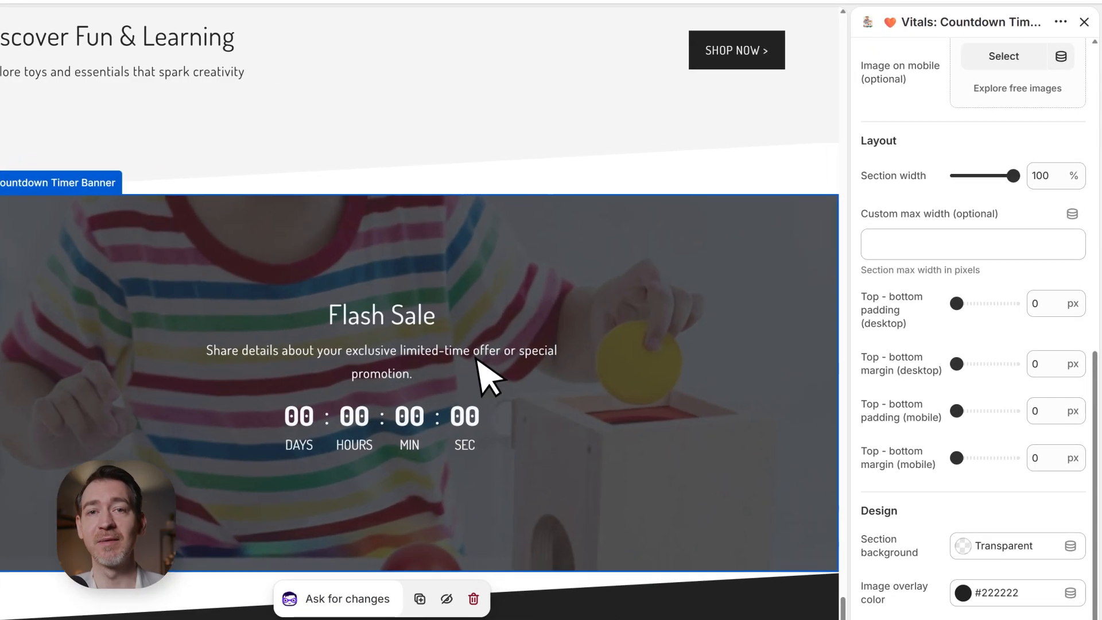
Apply an alternative font to the Flash Sale heading and choose New York.
{"action": "left_click", "coordinate": [428, 322]}
{"action": "left_click", "coordinate": [1073, 248]}
{"action": "left_click", "coordinate": [1033, 281]}
{"action": "left_click", "coordinate": [917, 297]}
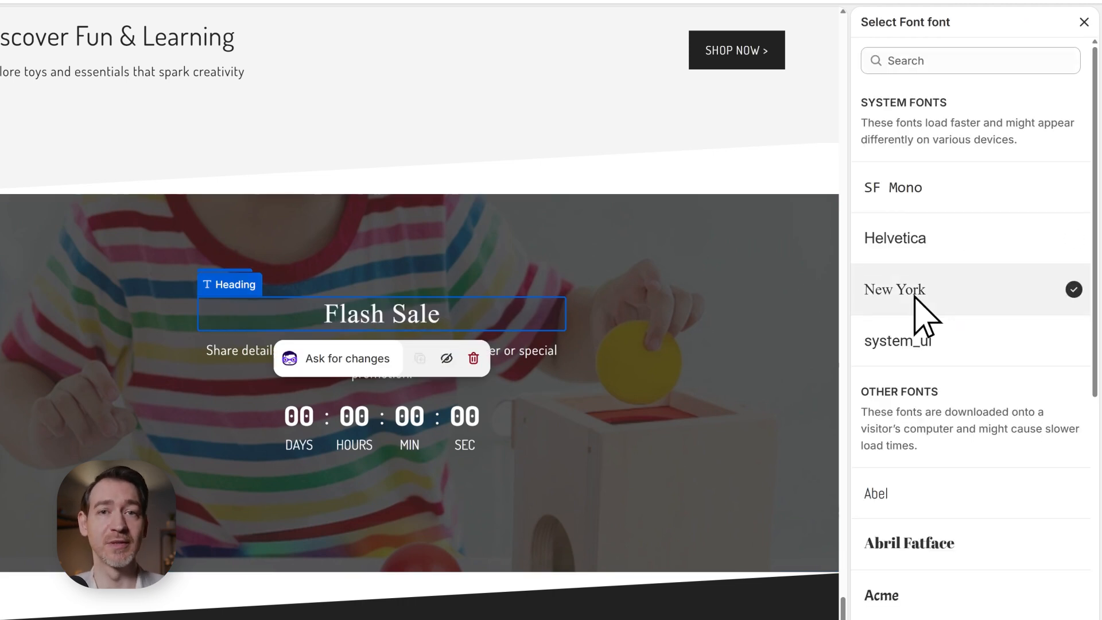
{"action": "left_click", "coordinate": [975, 618]}
Set the Flash Sale heading's text color to yellow #E1B508 and make it bold and large.
{"action": "left_click", "coordinate": [974, 216]}
{"action": "left_click_drag", "start_coordinate": [1078, 248], "coordinate": [1076, 269]}
{"action": "left_click", "coordinate": [1056, 261]}
{"action": "left_click", "coordinate": [1076, 262]}
{"action": "left_click", "coordinate": [1058, 252]}
{"action": "left_click", "coordinate": [912, 353]}
{"action": "left_click", "coordinate": [1055, 170]}
{"action": "left_click", "coordinate": [1065, 135]}
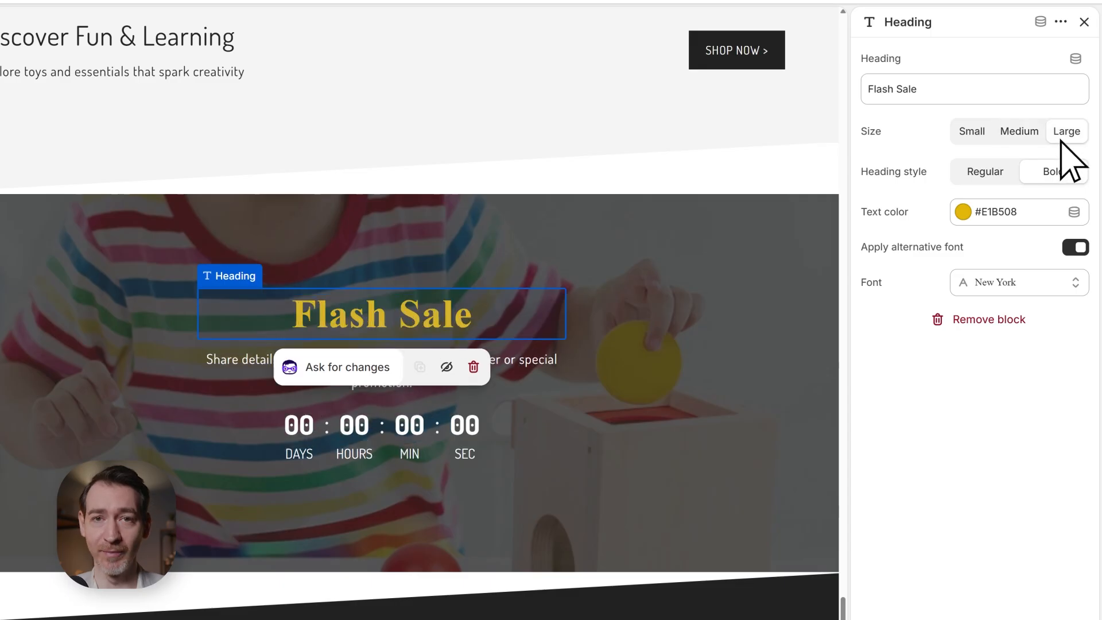
Set the countdown timer's end date to 06-03-2026.
{"action": "left_click", "coordinate": [418, 431]}
{"action": "left_click", "coordinate": [969, 97]}
{"action": "type", "text": "06-"}
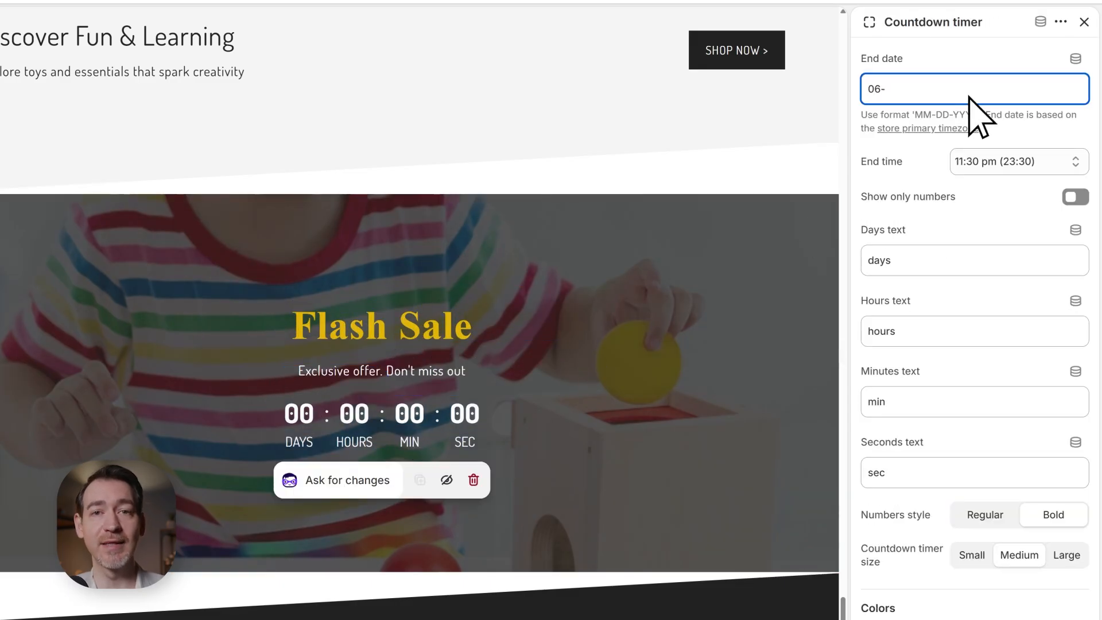
{"action": "type", "text": "03-2026"}
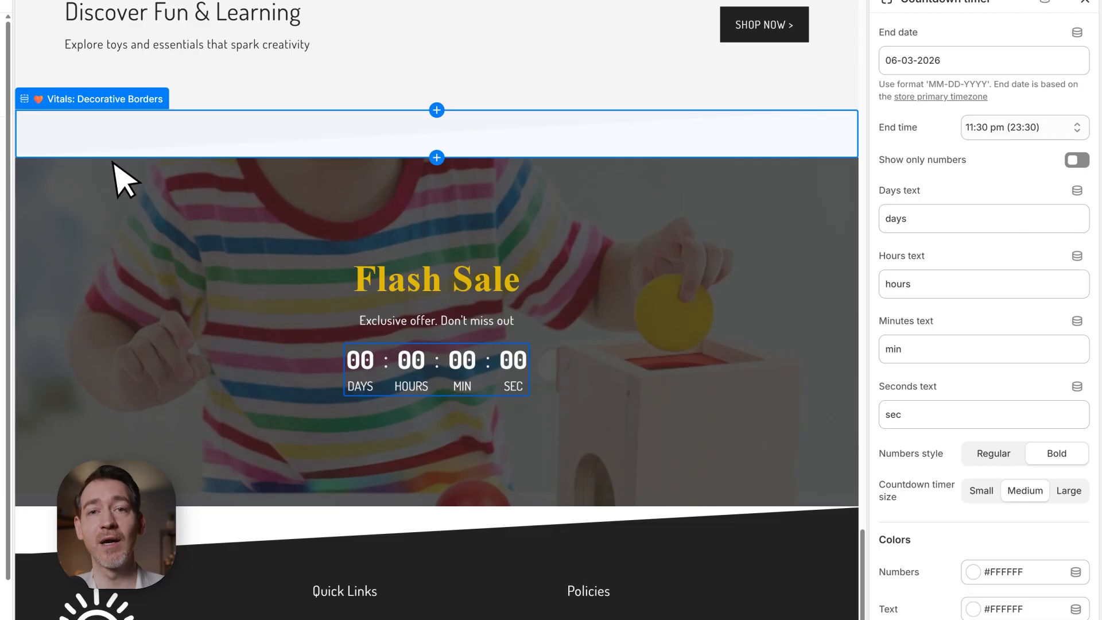
Move the Countdown Timer Banner section to the top of the home page template and save the theme.
{"action": "left_click", "coordinate": [83, 175]}
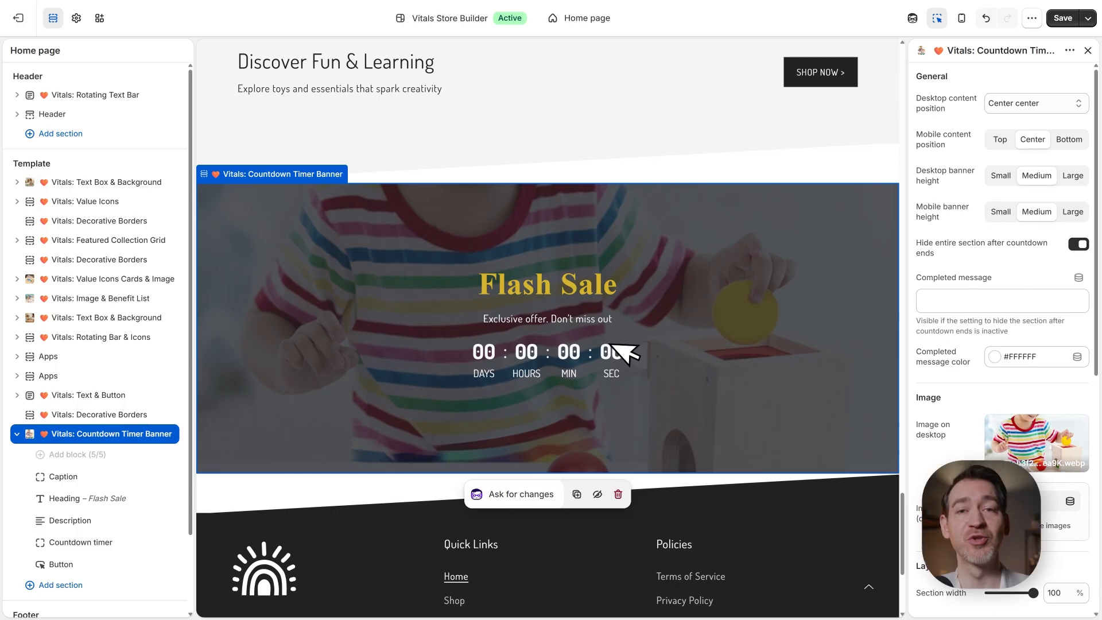
{"action": "left_click_drag", "start_coordinate": [111, 436], "coordinate": [162, 191]}
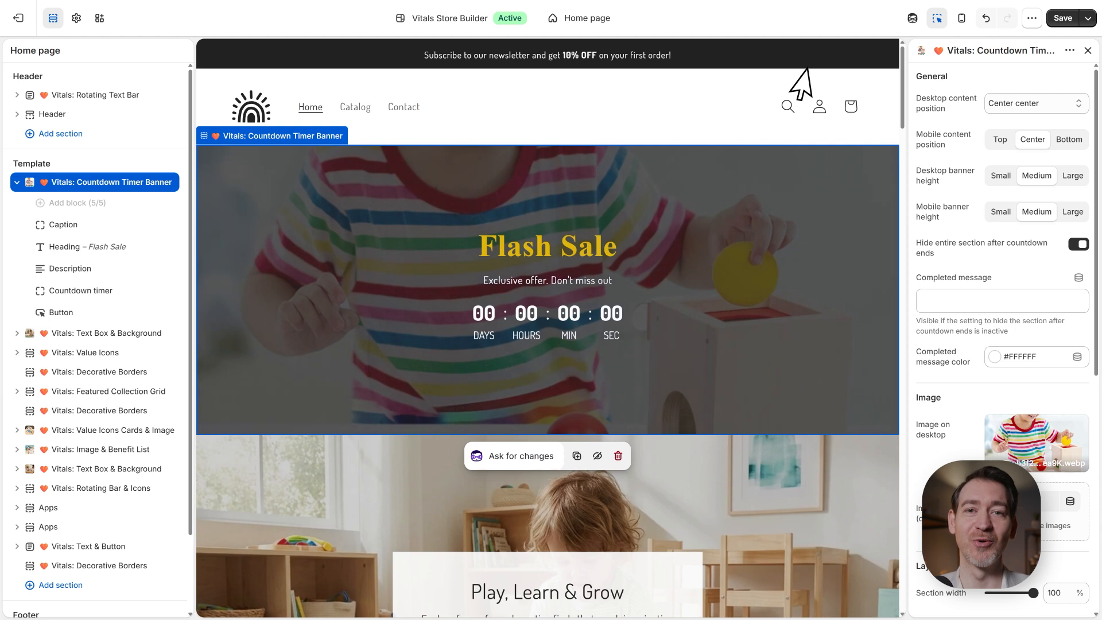
{"action": "left_click", "coordinate": [1056, 23]}
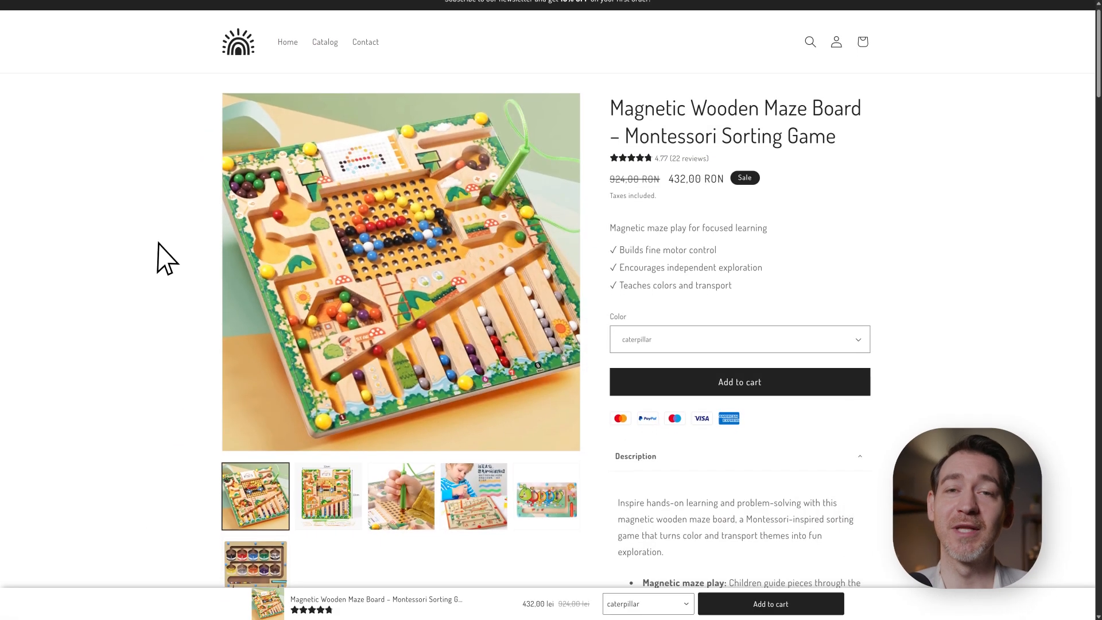
Review the storefront product page of the Magnetic Wooden Maze Board from the gallery down through the description.
{"action": "scroll", "coordinate": [163, 270], "scroll_direction": "down", "scroll_amount": 9}
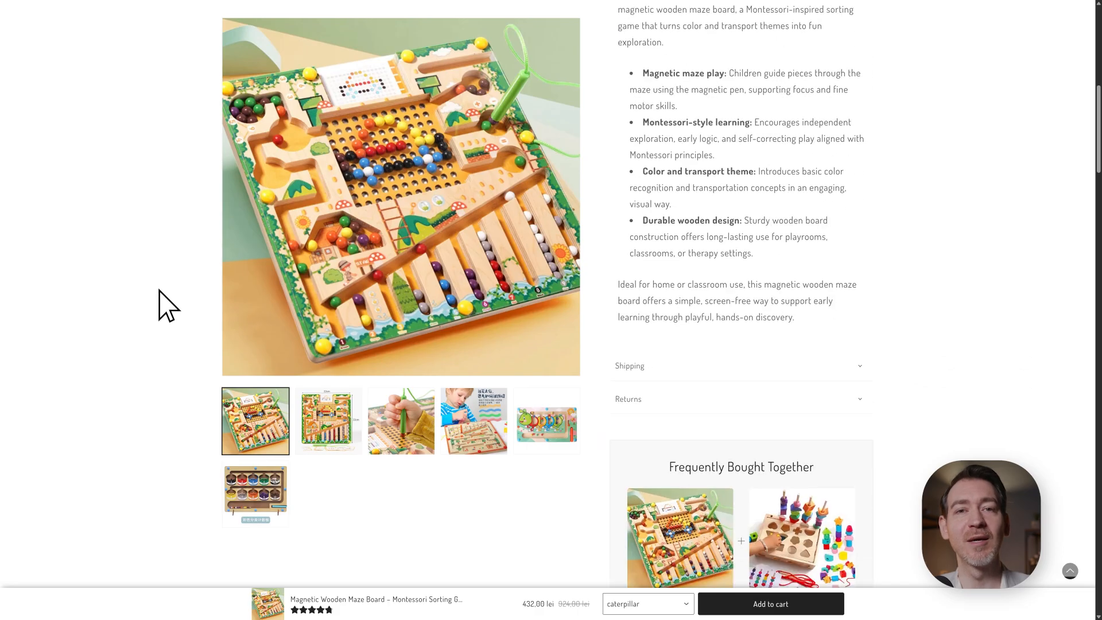
{"action": "scroll", "coordinate": [163, 304], "scroll_direction": "down", "scroll_amount": 10}
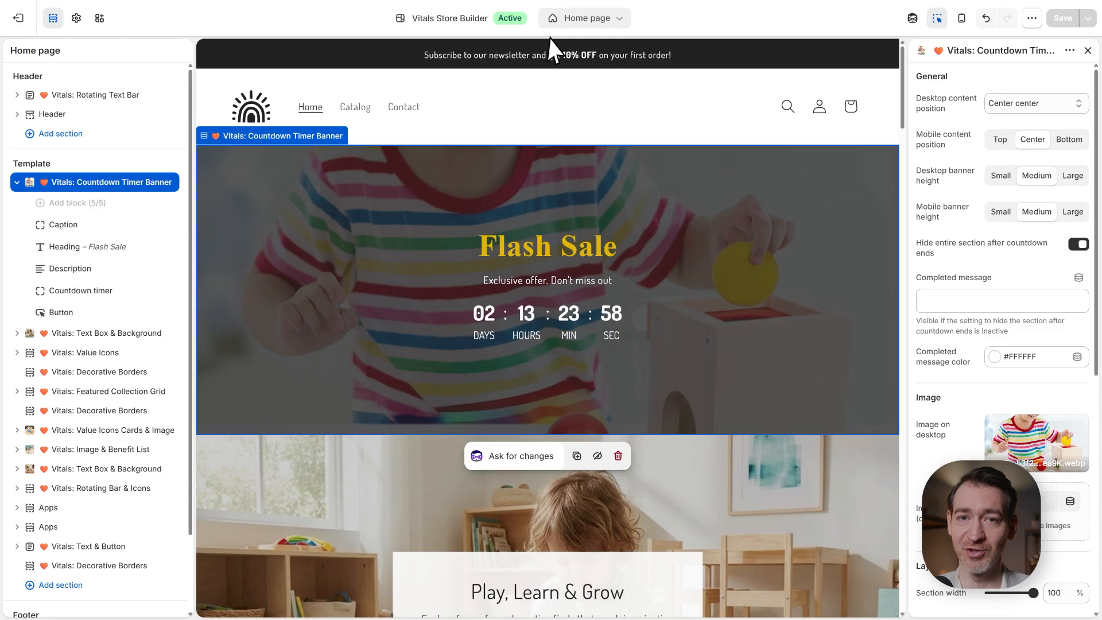
Open the vitals-ai-store-builder-converter product page template for editing.
{"action": "left_click", "coordinate": [580, 19]}
{"action": "left_click", "coordinate": [568, 95]}
{"action": "left_click", "coordinate": [575, 148]}
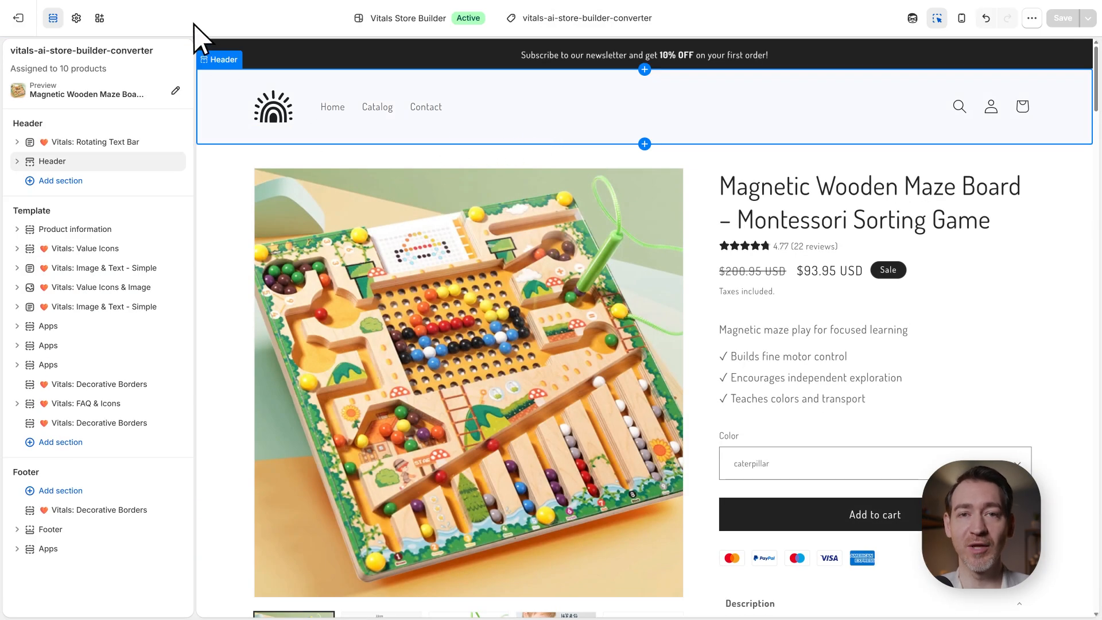
Add the Vitals: Image & Text - Overlap section to the template and move it directly below the first Image & Text - Simple section.
{"action": "left_click", "coordinate": [74, 443]}
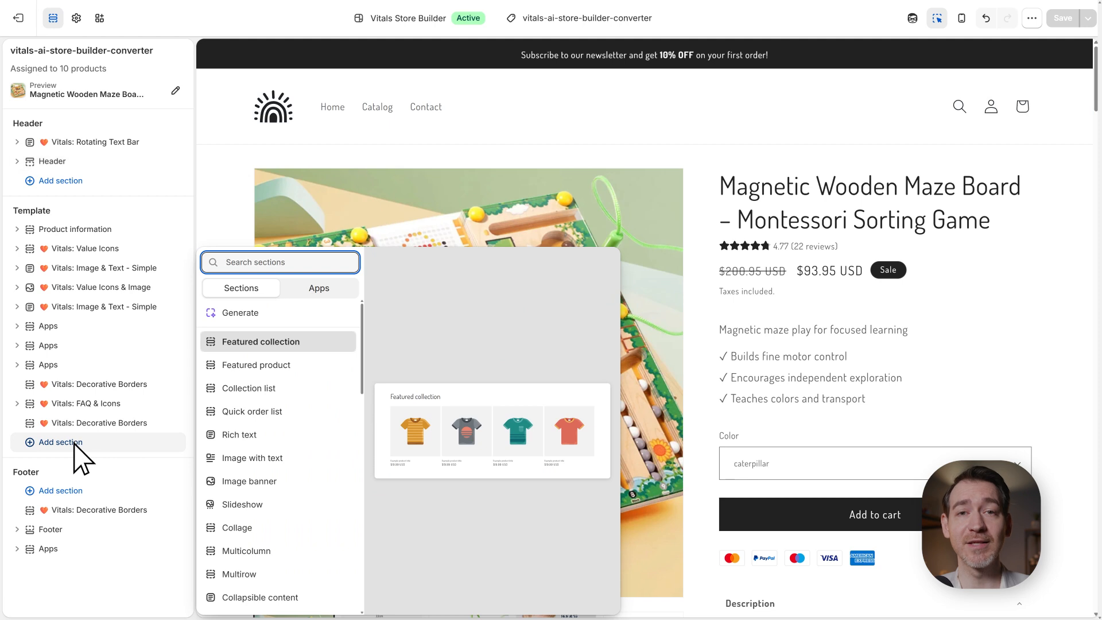
{"action": "type", "text": "overla"}
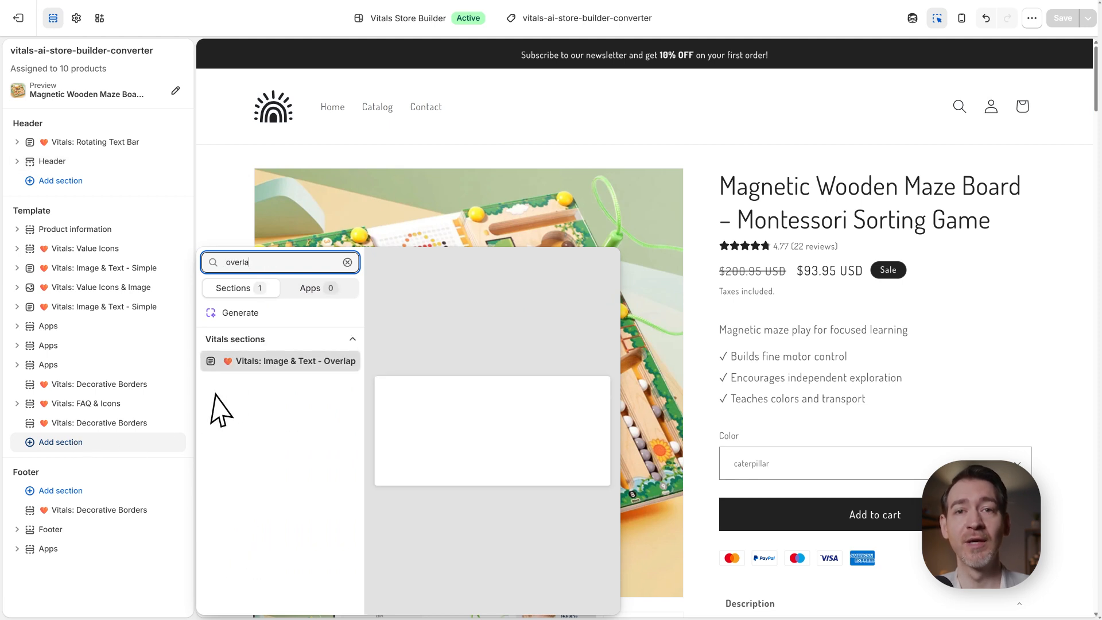
{"action": "left_click", "coordinate": [277, 363]}
{"action": "left_click_drag", "start_coordinate": [125, 429], "coordinate": [126, 281]}
Try the Square aspect ratio on the overlap section's images and switch back to Portrait.
{"action": "left_click", "coordinate": [1030, 103]}
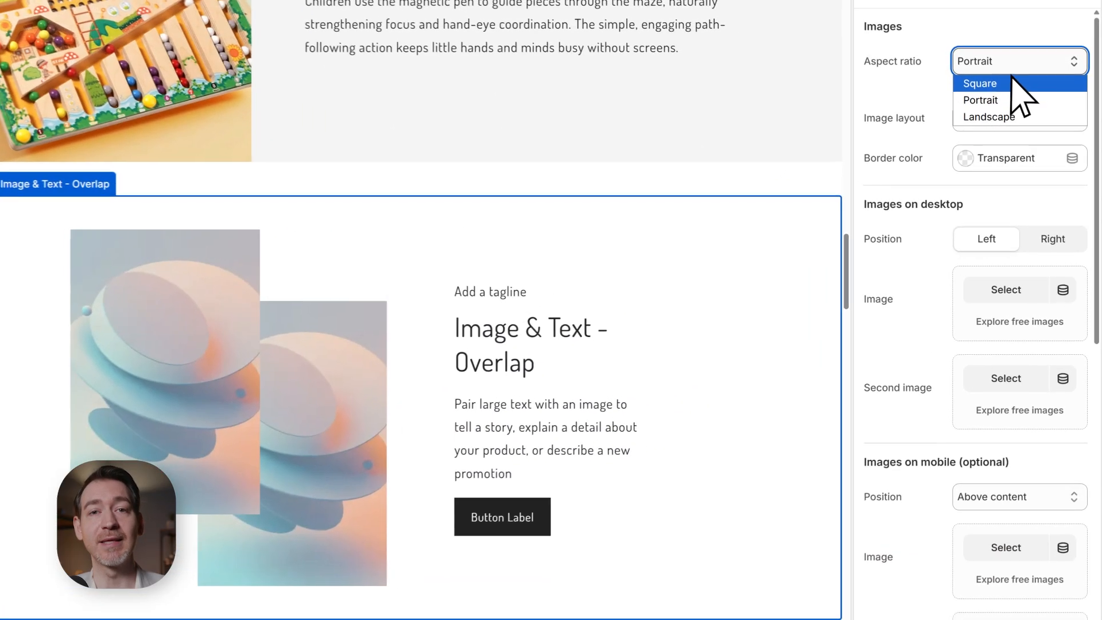
{"action": "left_click", "coordinate": [983, 84]}
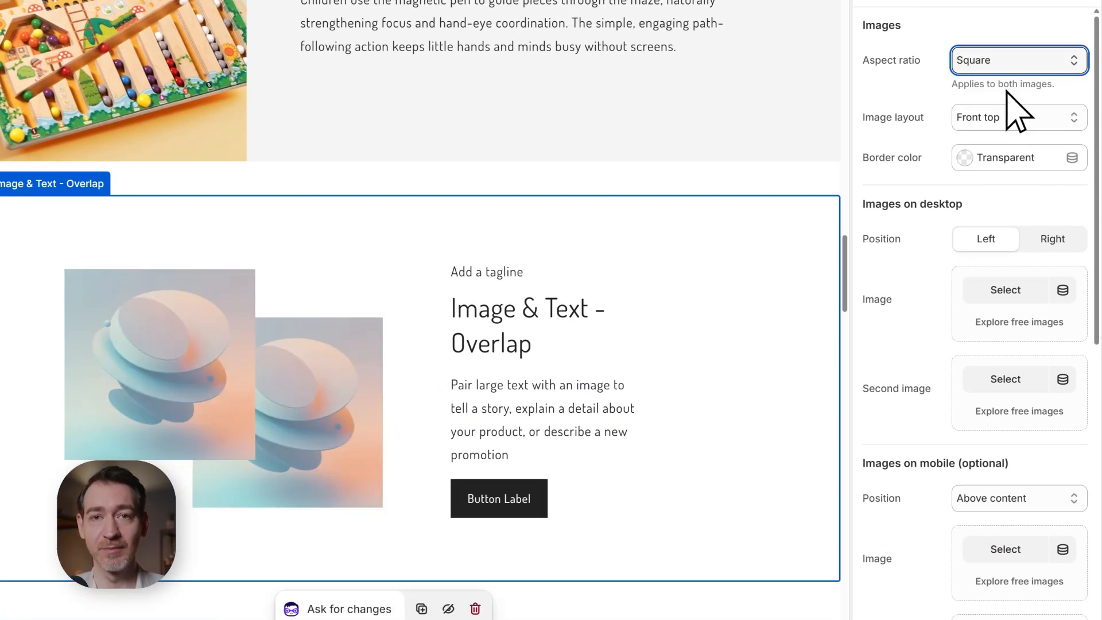
{"action": "left_click", "coordinate": [1007, 68]}
{"action": "left_click", "coordinate": [1000, 97]}
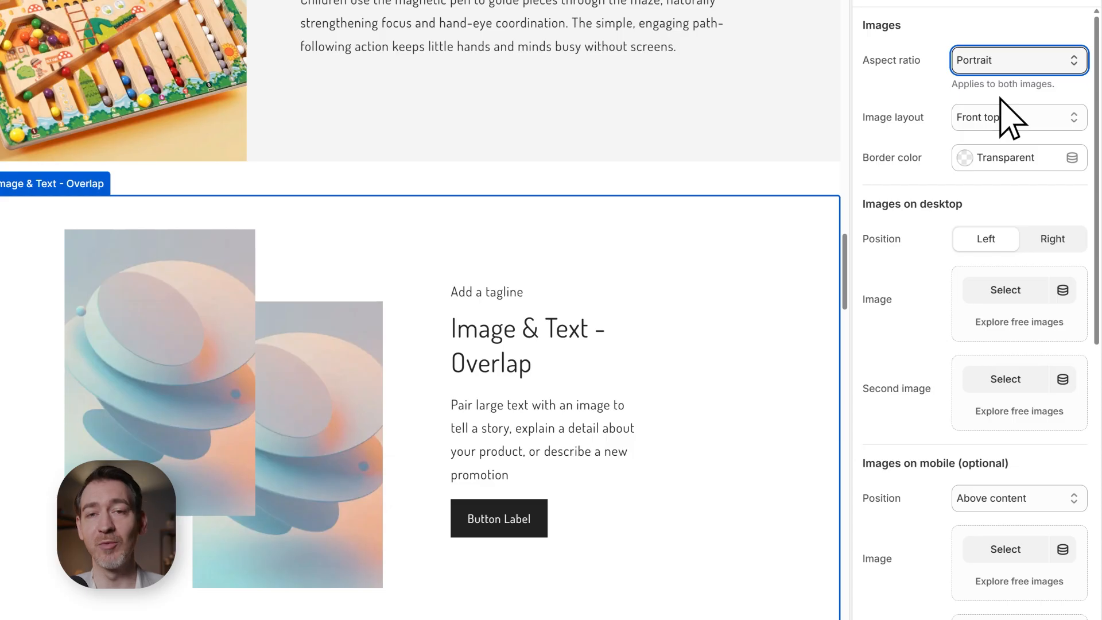
Set the overlap section's image layout to Front bottom.
{"action": "left_click", "coordinate": [1012, 115]}
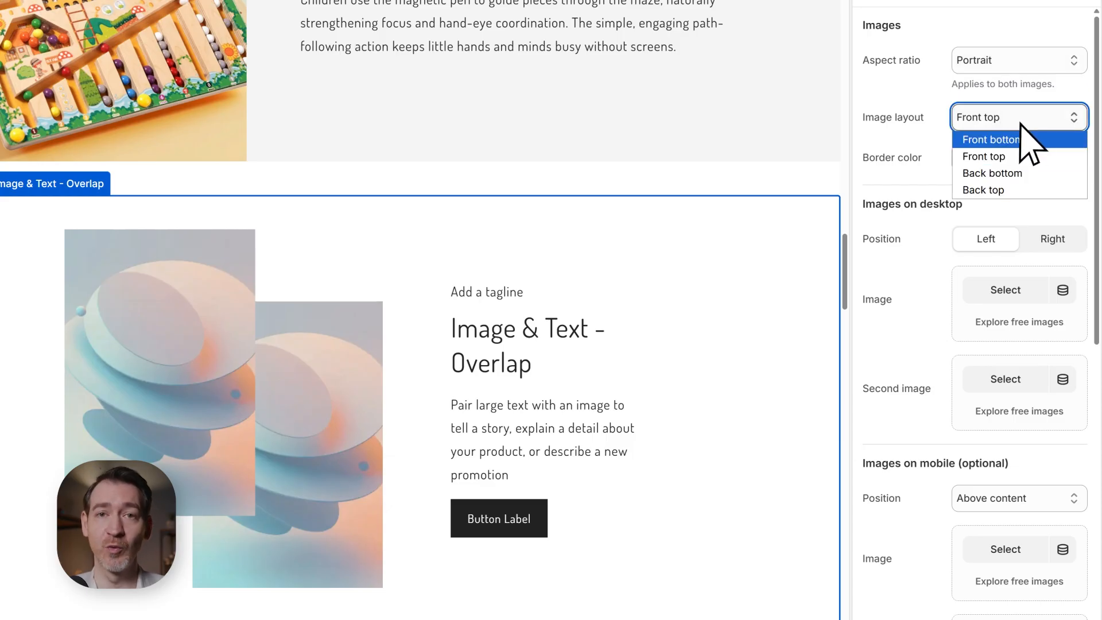
{"action": "left_click", "coordinate": [1019, 140]}
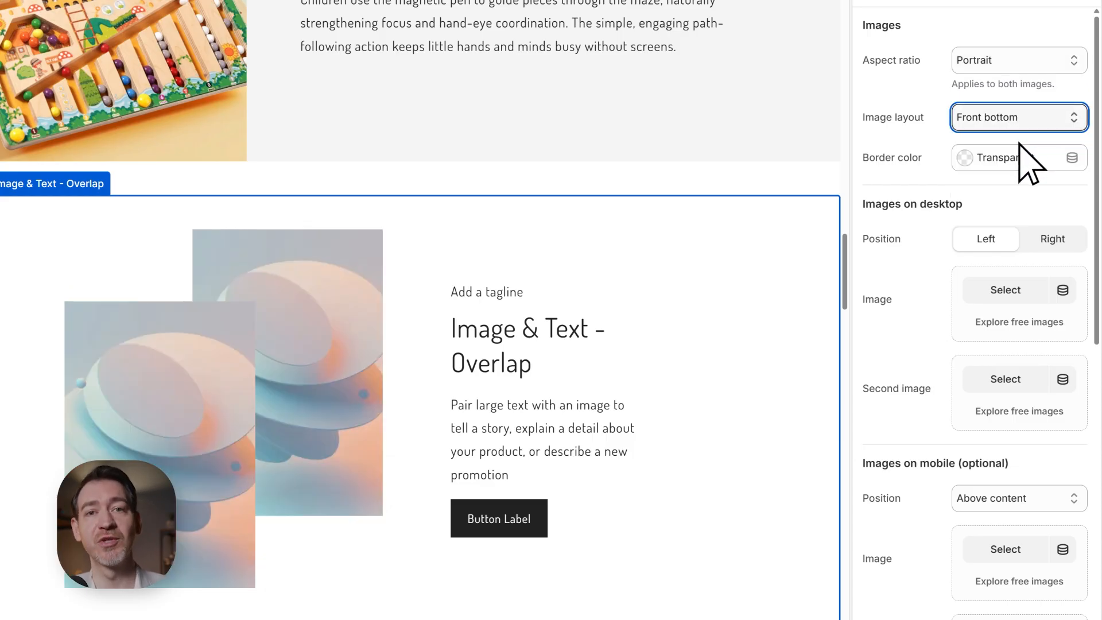
Try #222222 as the border color of the overlap section's images and reset it to transparent.
{"action": "left_click", "coordinate": [1010, 161]}
{"action": "left_click", "coordinate": [970, 448]}
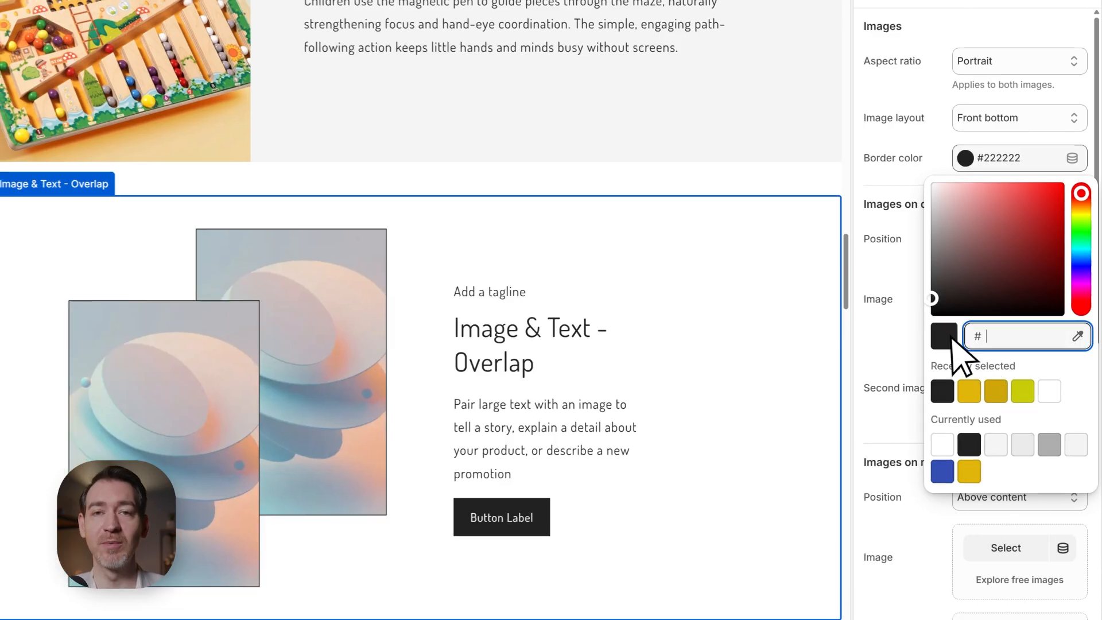
{"action": "left_click", "coordinate": [909, 266]}
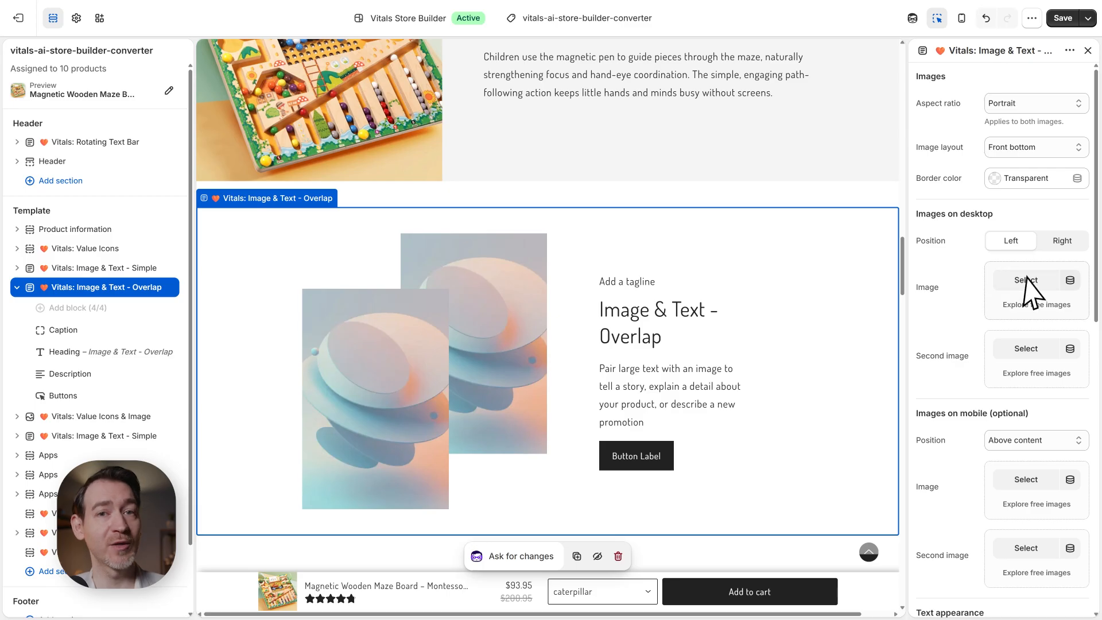
Connect the overlap section's first desktop image to the product's Featured image and the second to Key benefit section - image.
{"action": "left_click", "coordinate": [1027, 281]}
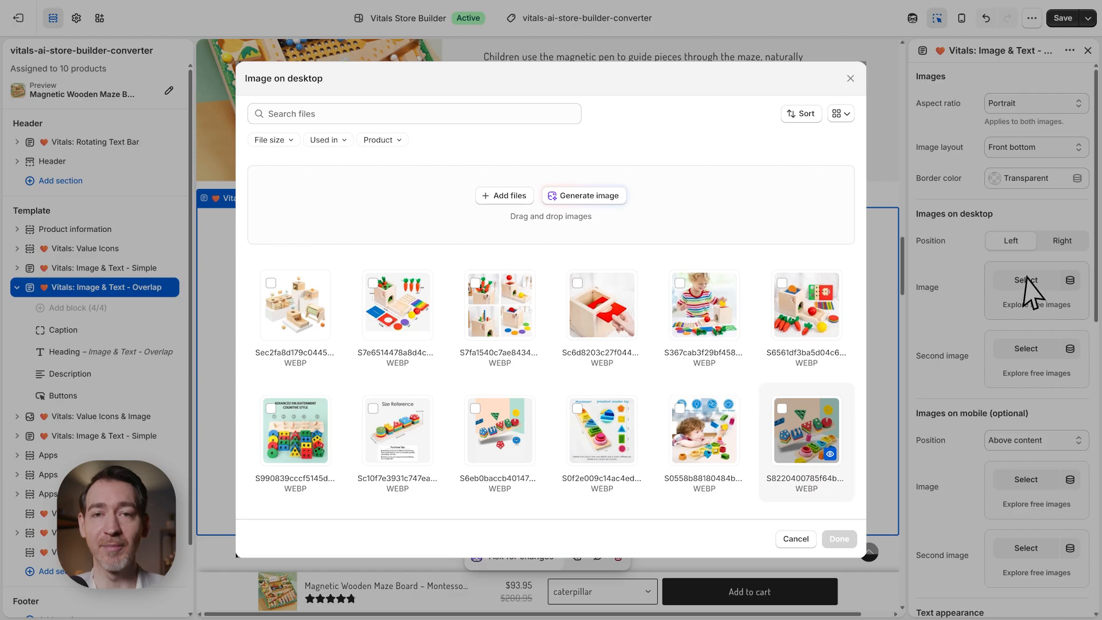
{"action": "key", "text": "Escape"}
{"action": "left_click", "coordinate": [1070, 281]}
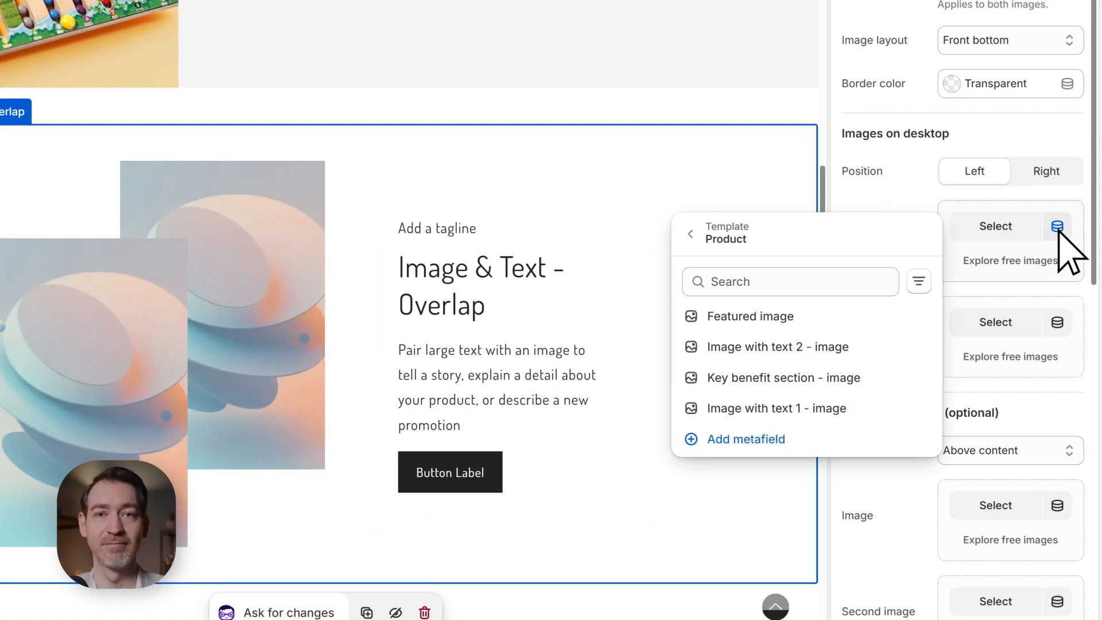
{"action": "left_click", "coordinate": [855, 316]}
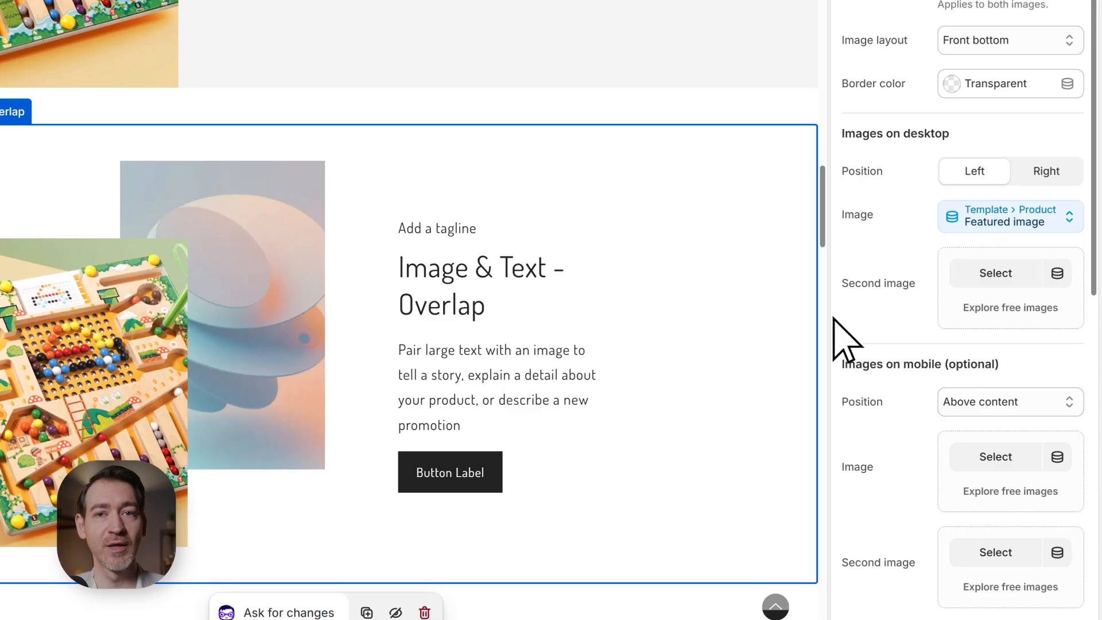
{"action": "left_click", "coordinate": [1058, 274]}
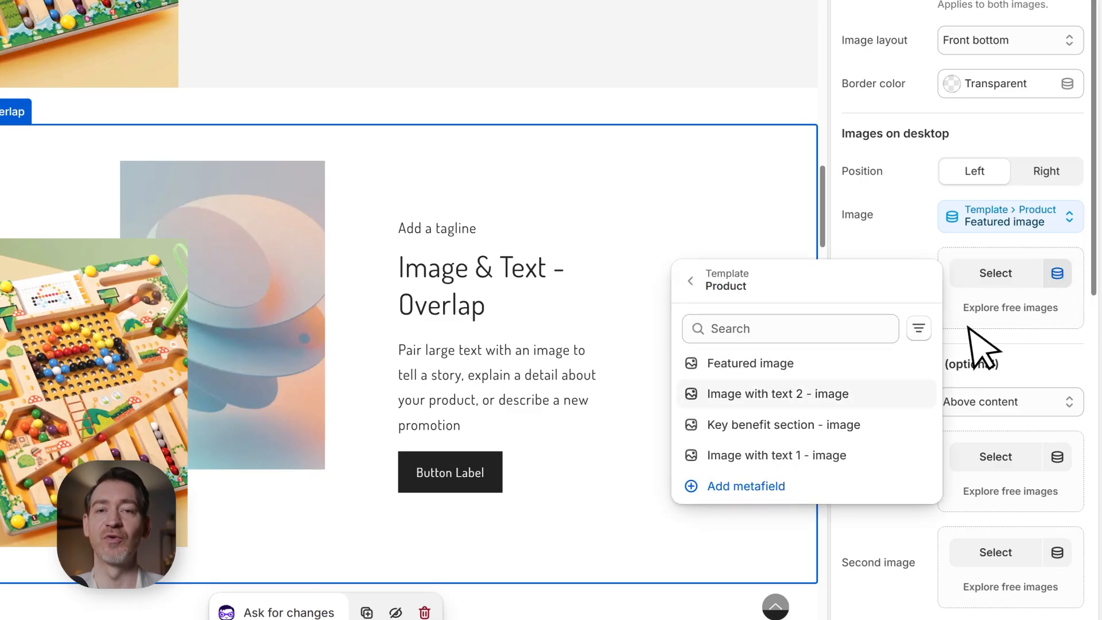
{"action": "left_click", "coordinate": [867, 423]}
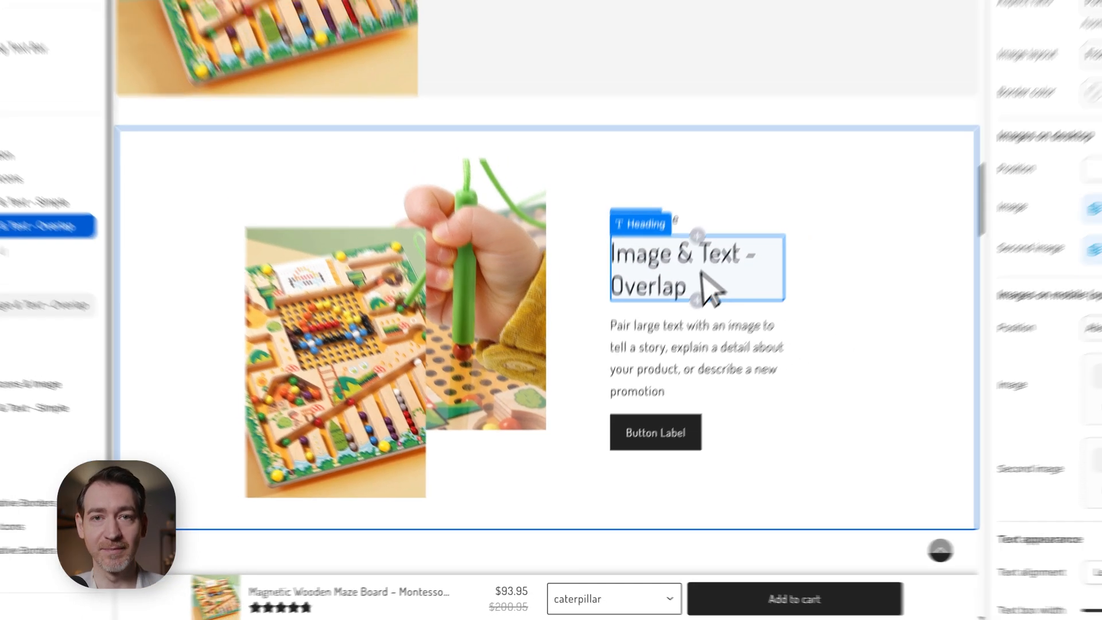
Change the overlap section's heading to "Your awesome product", compare the Large and Small sizes, and keep it at Medium.
{"action": "left_click", "coordinate": [701, 213]}
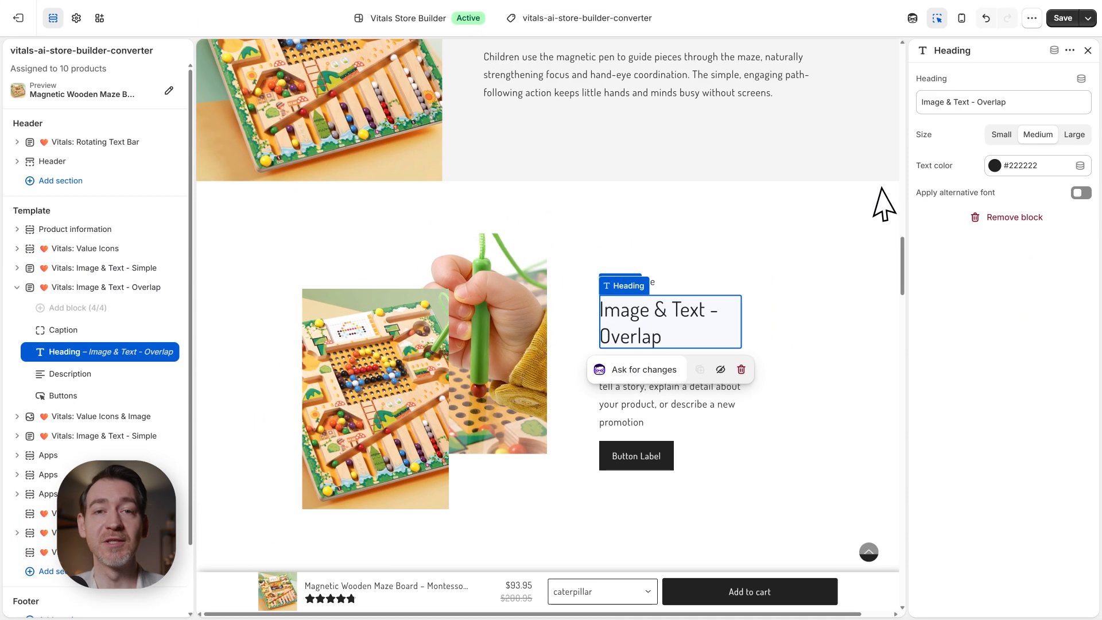
{"action": "type", "text": "Your awesome prod"}
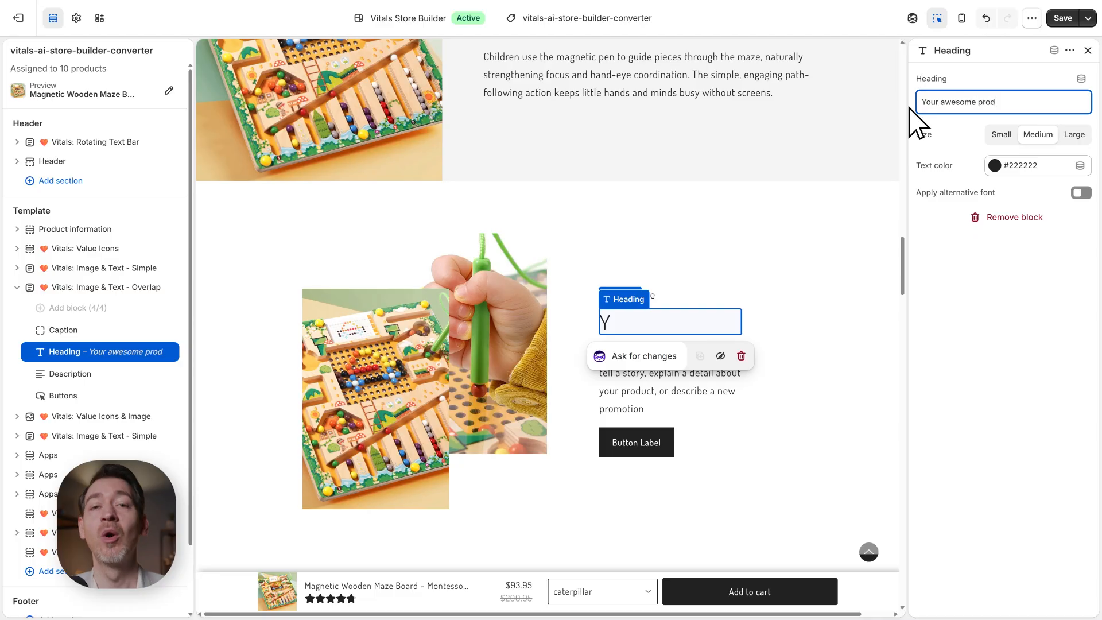
{"action": "type", "text": "uct"}
{"action": "left_click", "coordinate": [1074, 135]}
{"action": "left_click", "coordinate": [1008, 136]}
{"action": "left_click", "coordinate": [1030, 135]}
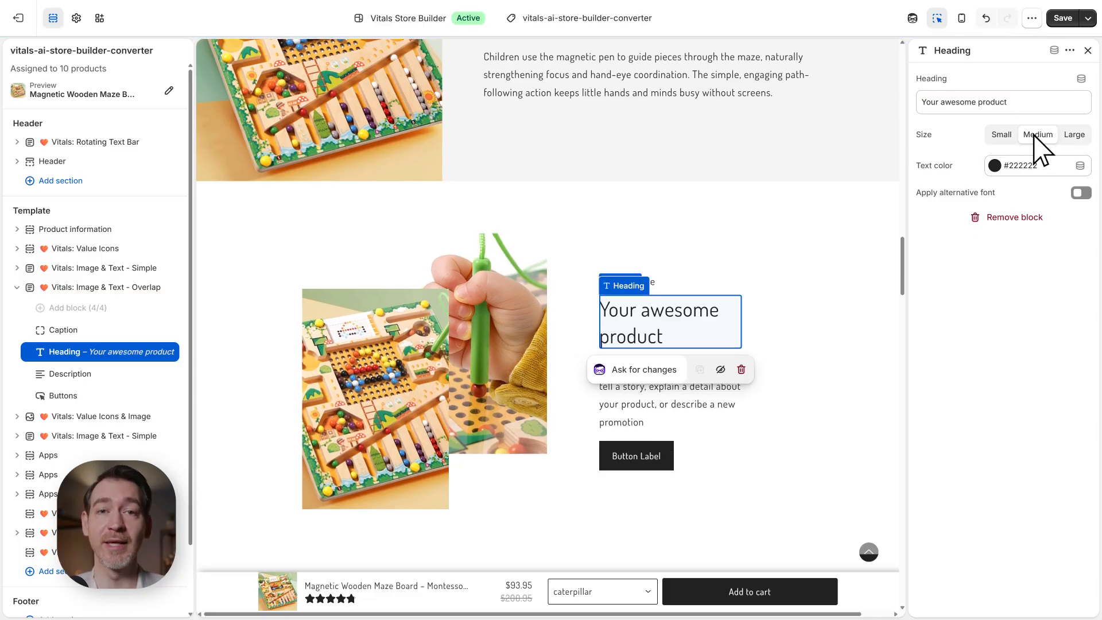
Apply New York as the alternative font of the overlap section's heading.
{"action": "left_click", "coordinate": [1061, 220]}
{"action": "left_click", "coordinate": [973, 258]}
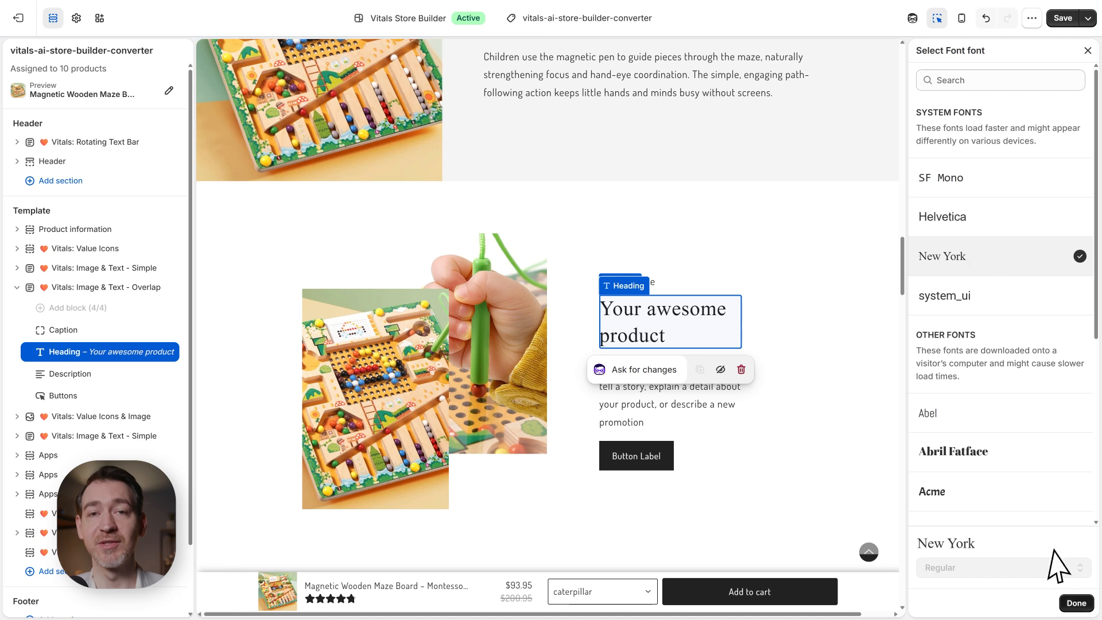
{"action": "left_click", "coordinate": [1076, 603]}
Remove the Caption and Buttons blocks from the Image & Text - Overlap section.
{"action": "left_click", "coordinate": [726, 409]}
{"action": "left_click", "coordinate": [660, 285]}
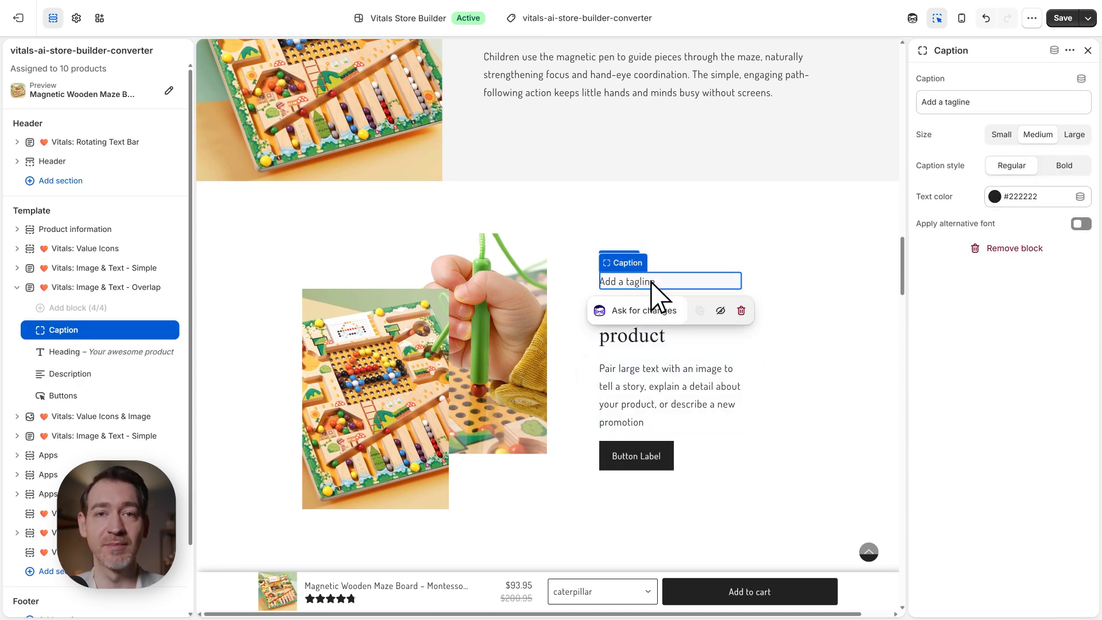
{"action": "left_click", "coordinate": [741, 309]}
{"action": "left_click", "coordinate": [746, 401]}
{"action": "left_click", "coordinate": [741, 409]}
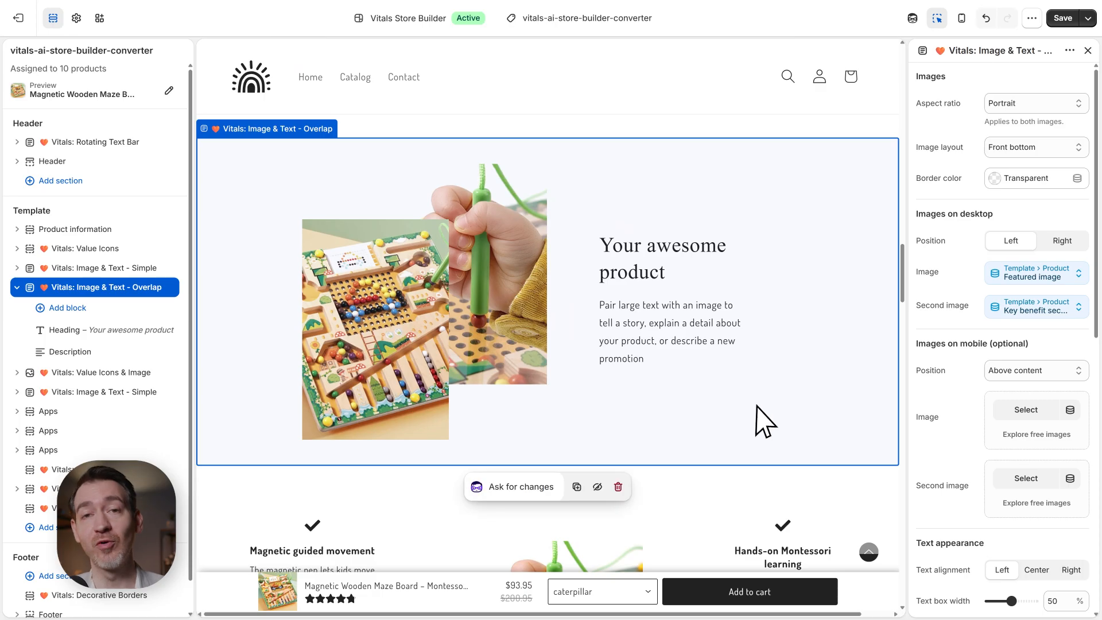
Review the overlap section's layout and design settings and hide the section on the template.
{"action": "scroll", "coordinate": [924, 381], "scroll_direction": "down", "scroll_amount": 8}
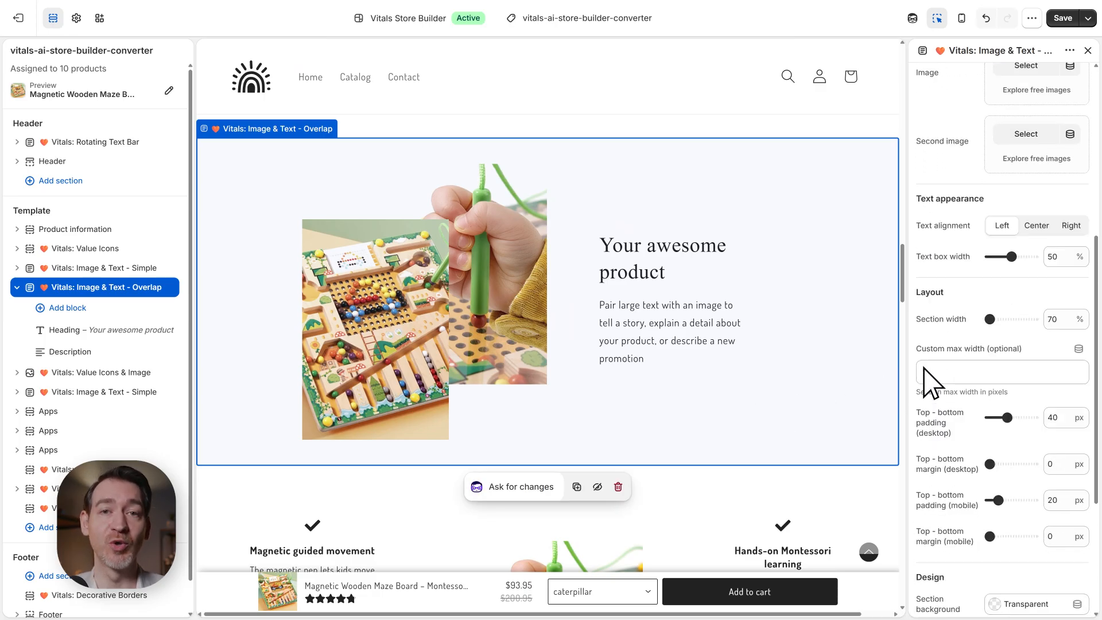
{"action": "scroll", "coordinate": [929, 381], "scroll_direction": "down", "scroll_amount": 2}
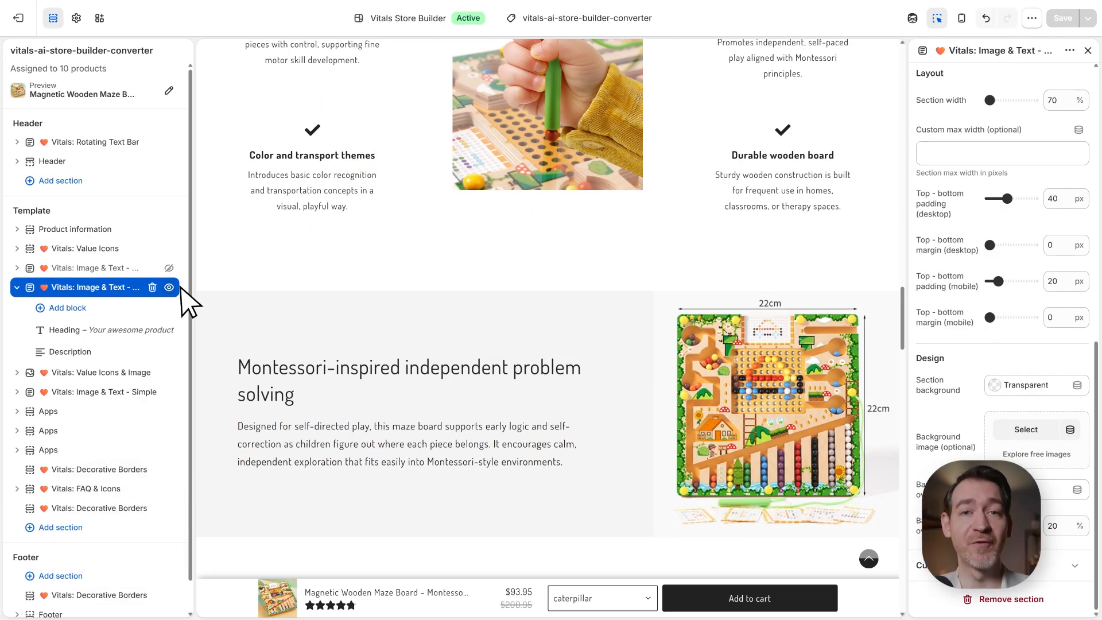
{"action": "left_click", "coordinate": [169, 287]}
Add the Vitals: Video & Text section to the product template and move it directly below Vitals: Value Icons.
{"action": "left_click", "coordinate": [60, 527]}
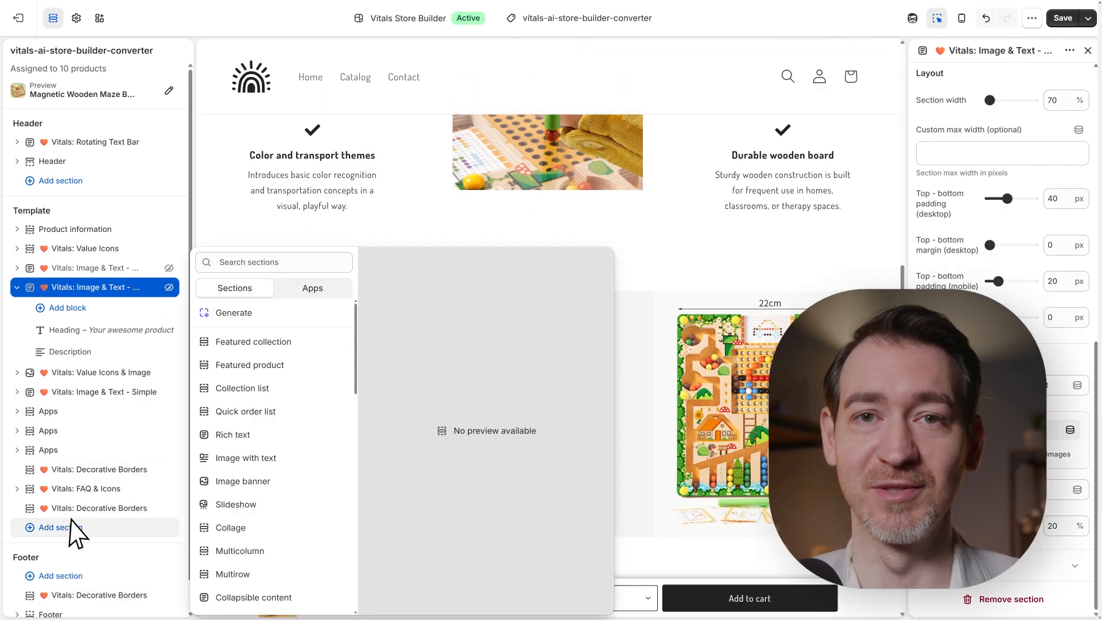
{"action": "type", "text": "video"}
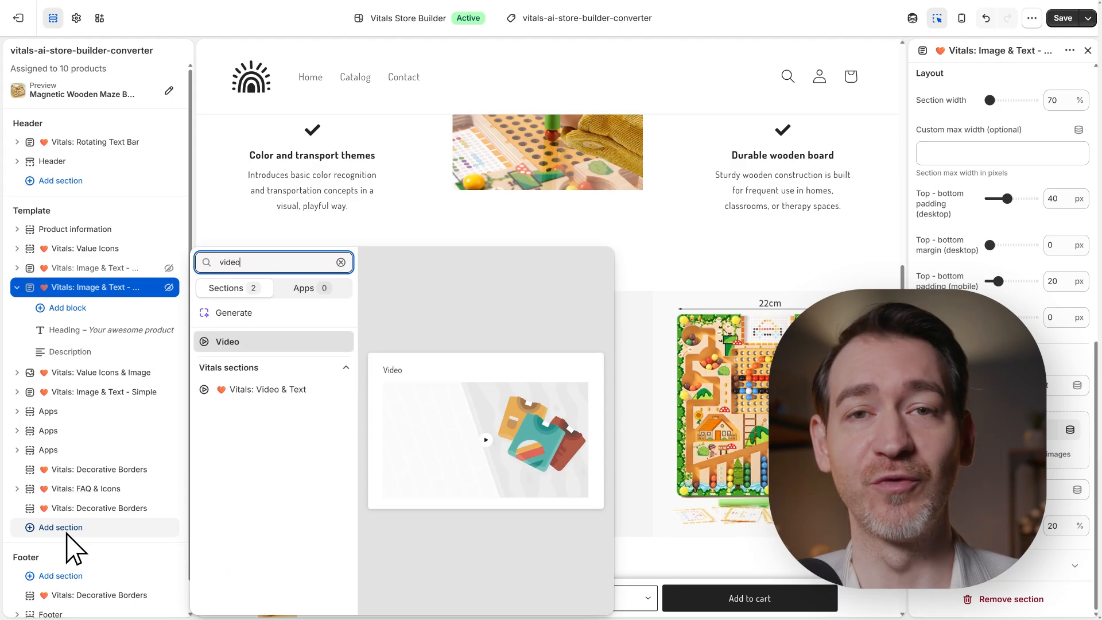
{"action": "left_click", "coordinate": [281, 390]}
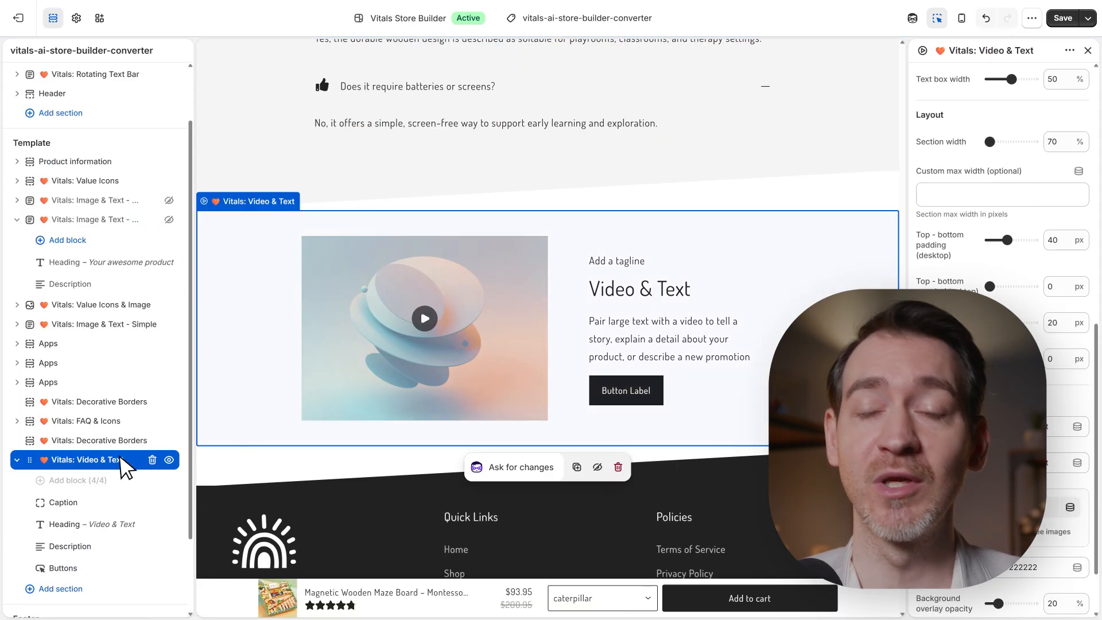
{"action": "left_click_drag", "start_coordinate": [125, 467], "coordinate": [154, 216]}
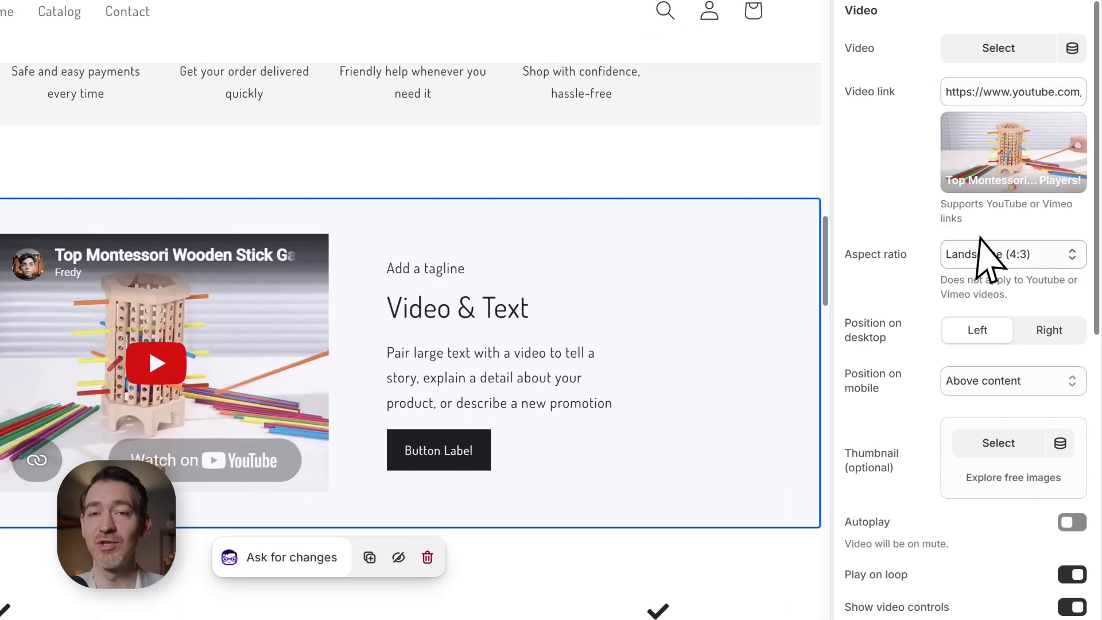
Set the Video & Text section's aspect ratio to Widescreen (16:9) and turn on autoplay.
{"action": "left_click", "coordinate": [983, 255]}
{"action": "left_click", "coordinate": [1028, 278]}
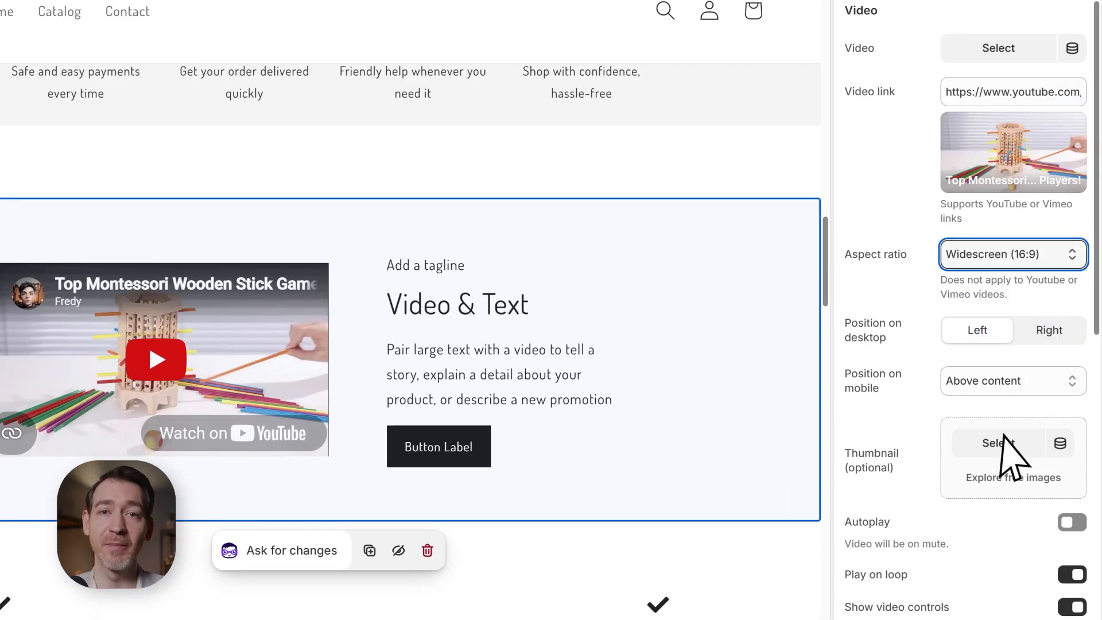
{"action": "left_click", "coordinate": [1067, 522]}
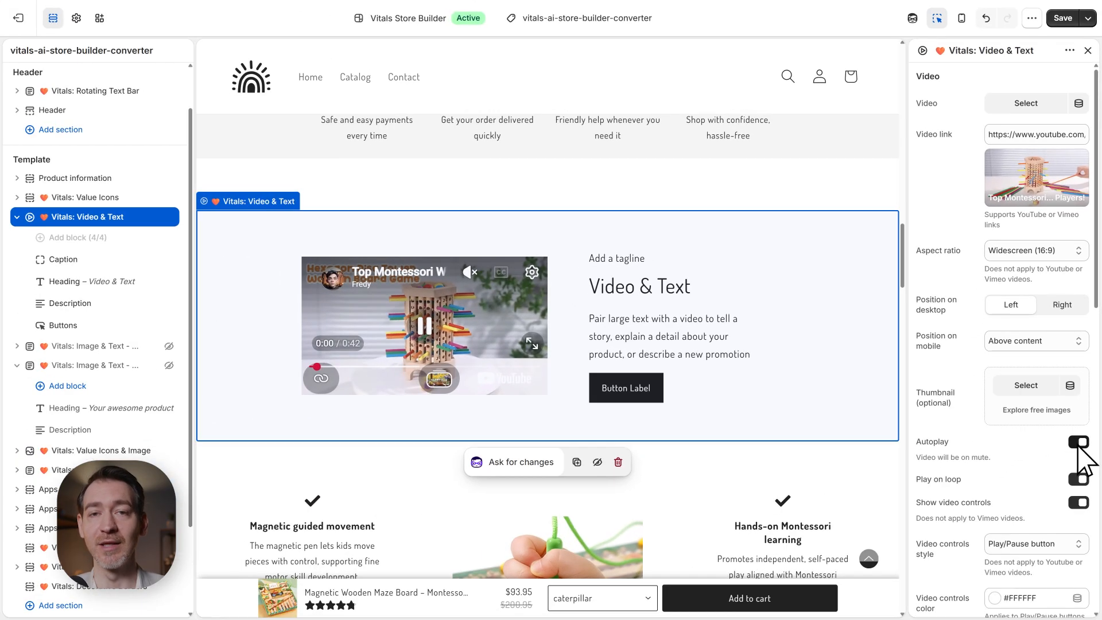
Change the Video & Text heading to "Your awesome product" and its description to "Quick summary" with "CTA" on a second line.
{"action": "left_click", "coordinate": [672, 290]}
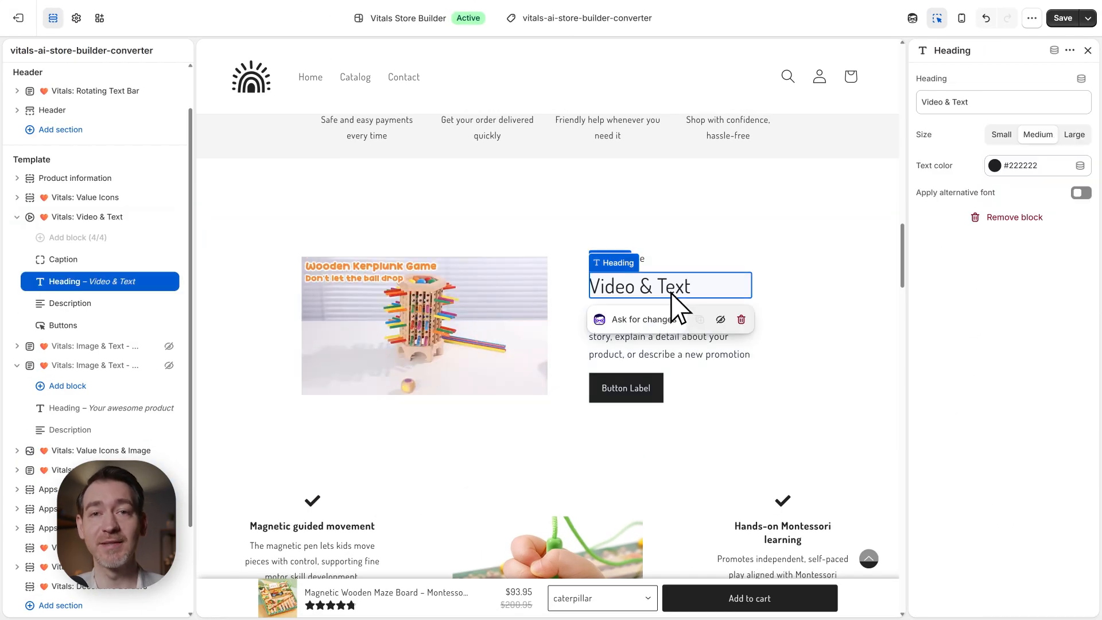
{"action": "type", "text": "Your awesome product"}
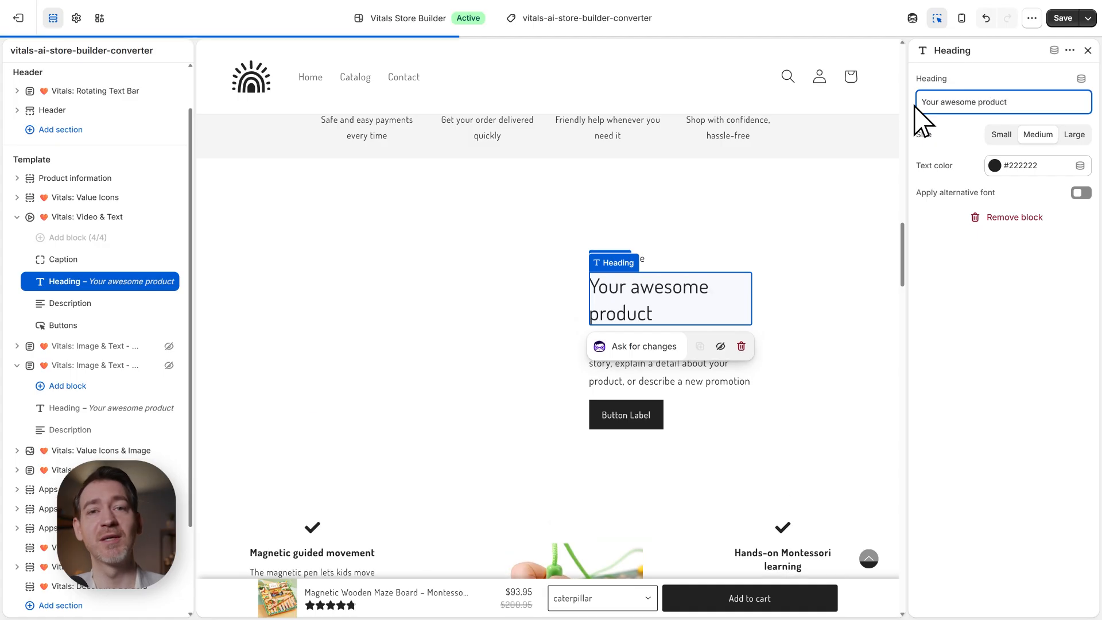
{"action": "left_click", "coordinate": [713, 381]}
{"action": "type", "text": "Quick summary"}
{"action": "key", "text": "Return"}
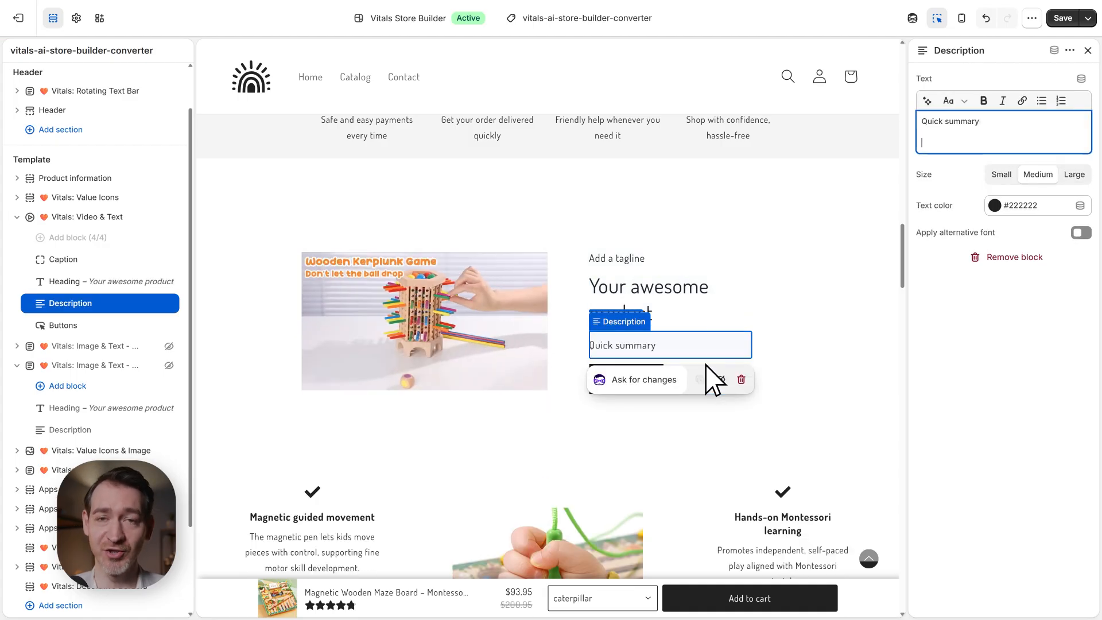
{"action": "type", "text": "CTA"}
Set the Video & Text section's background color to light blue #D3F9FC.
{"action": "left_click", "coordinate": [890, 351]}
{"action": "scroll", "coordinate": [962, 350], "scroll_direction": "down", "scroll_amount": 5}
{"action": "scroll", "coordinate": [959, 347], "scroll_direction": "down", "scroll_amount": 8}
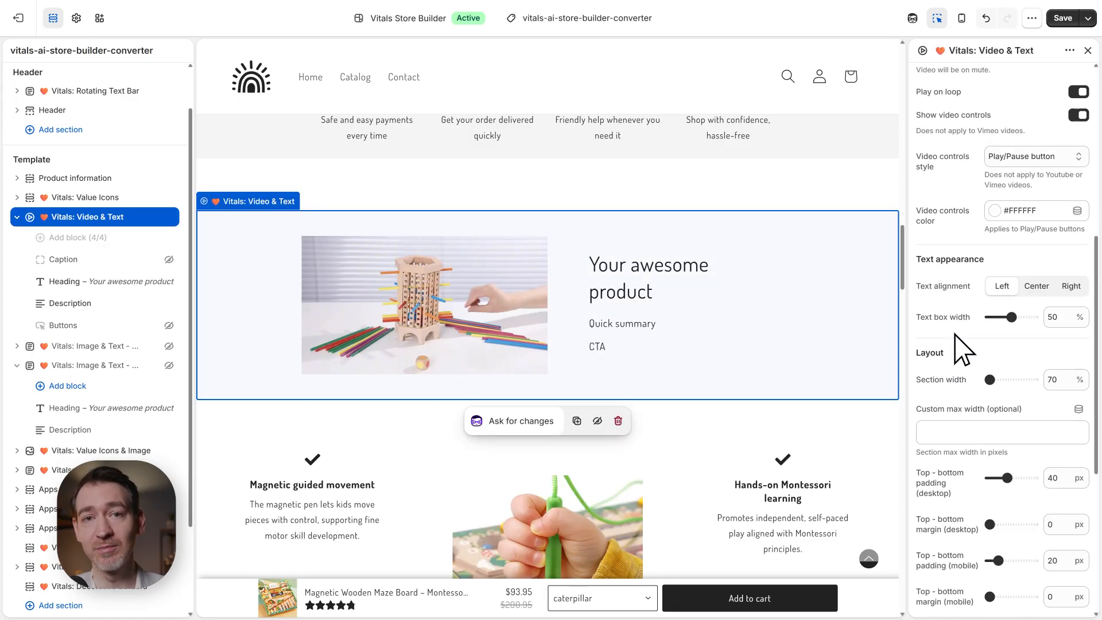
{"action": "left_click", "coordinate": [994, 384]}
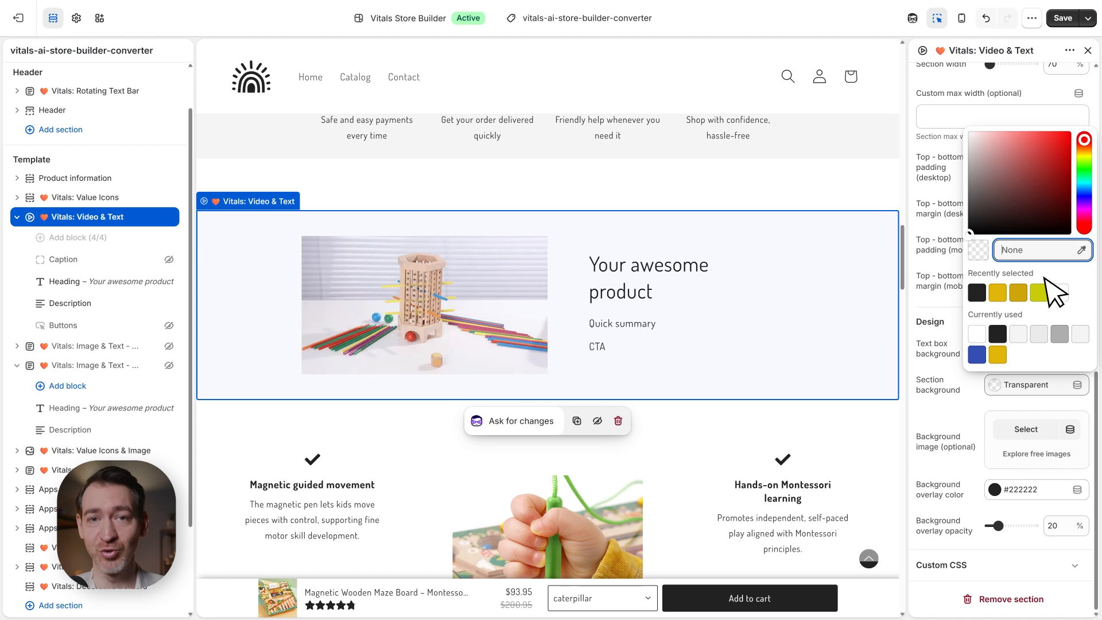
{"action": "left_click", "coordinate": [1057, 293]}
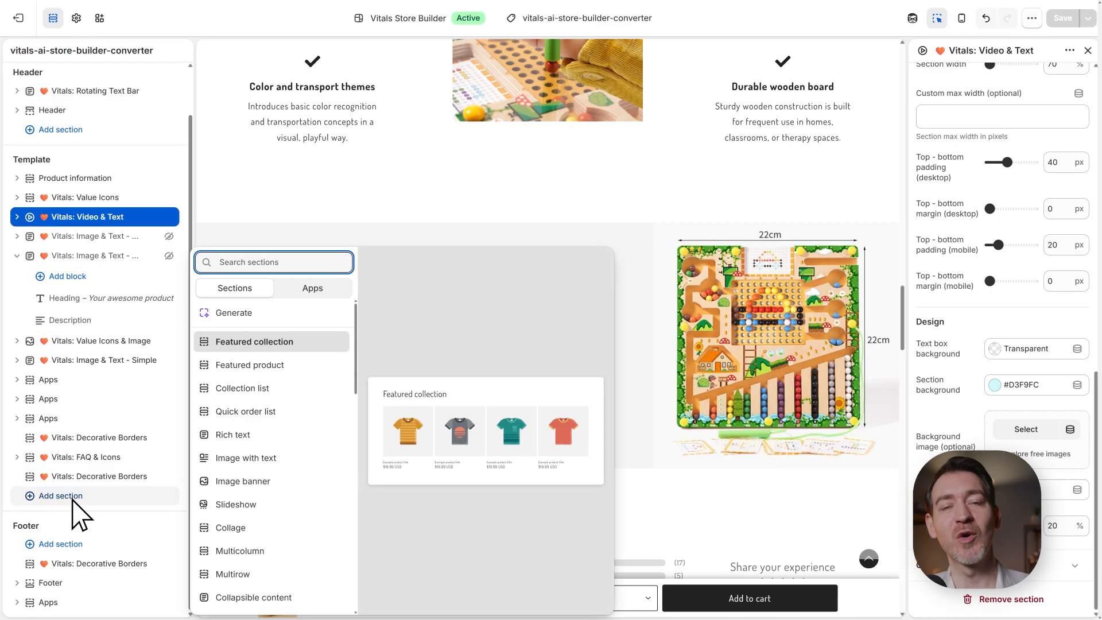
Add the Vitals: Dividers section to the product template and move it between Vitals: Value Icons and Vitals: Video & Text.
{"action": "type", "text": "div"}
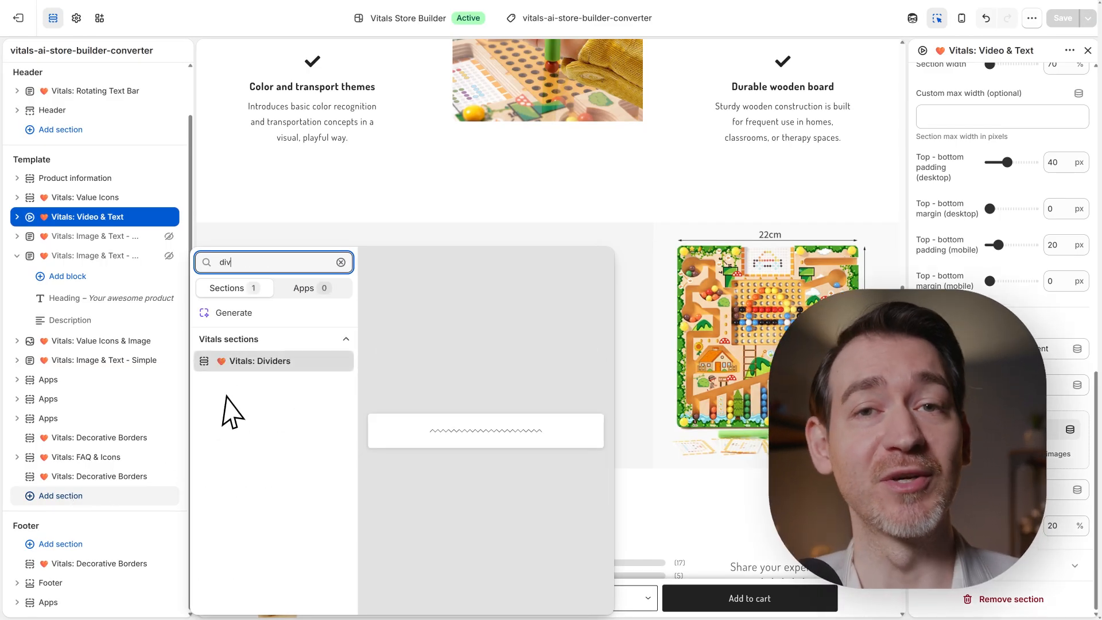
{"action": "left_click", "coordinate": [258, 361]}
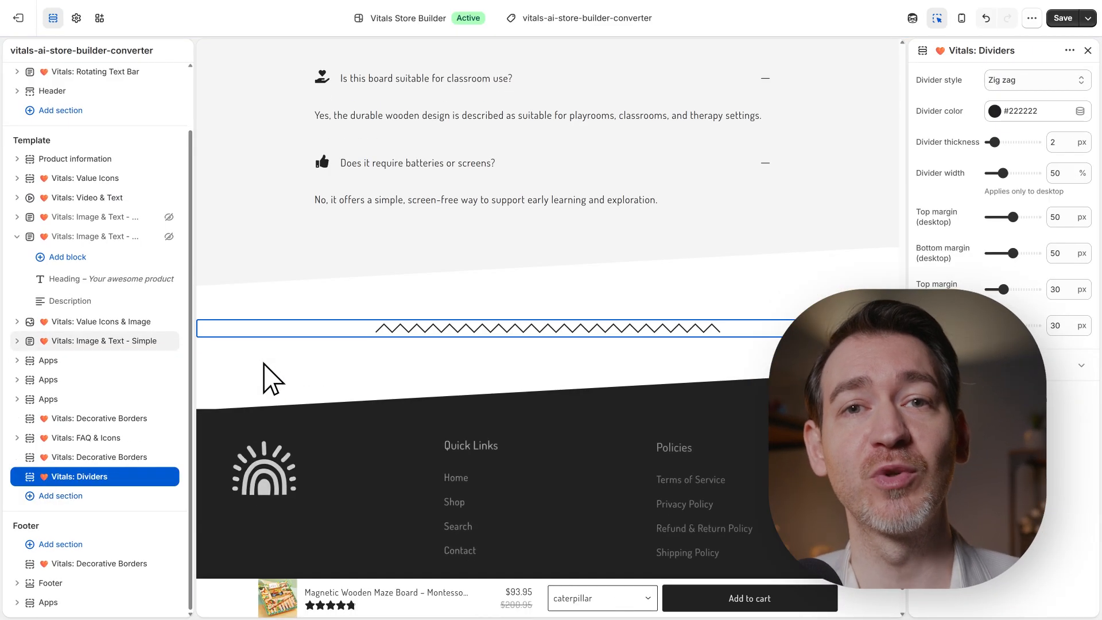
{"action": "left_click_drag", "start_coordinate": [115, 479], "coordinate": [120, 195]}
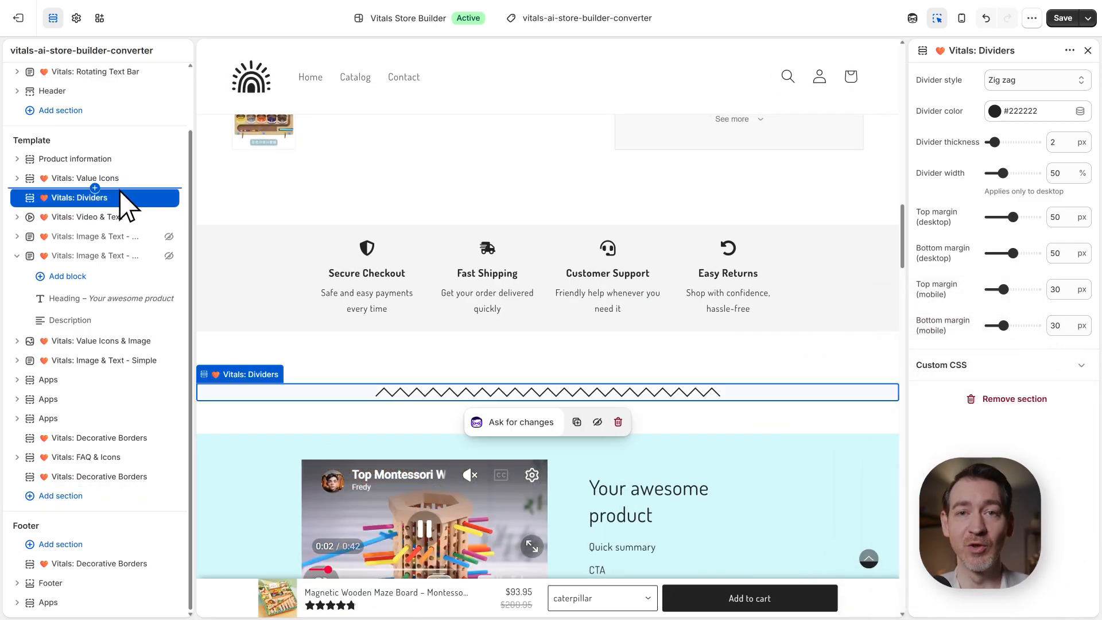
Try the Ripple and Stars divider styles and settle on Wavy brush.
{"action": "left_click", "coordinate": [988, 84]}
{"action": "left_click", "coordinate": [1004, 174]}
{"action": "left_click", "coordinate": [1033, 80]}
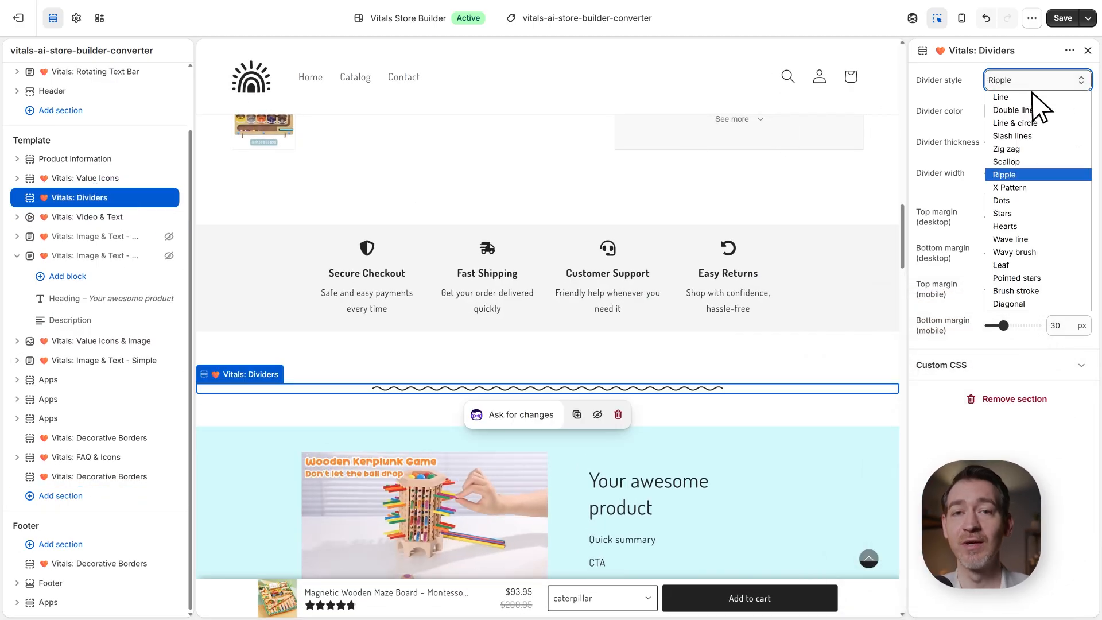
{"action": "left_click", "coordinate": [1027, 213]}
{"action": "left_click", "coordinate": [1036, 83]}
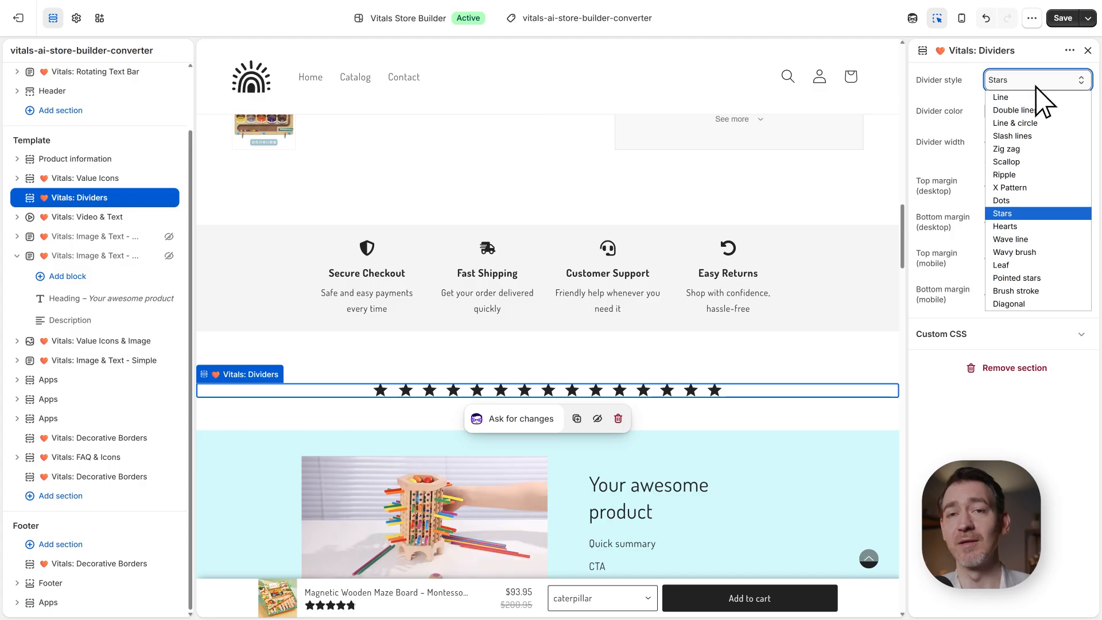
{"action": "left_click", "coordinate": [1037, 252]}
Try the recently selected gold as the divider color and change it to the recently selected light cyan.
{"action": "left_click", "coordinate": [998, 111]}
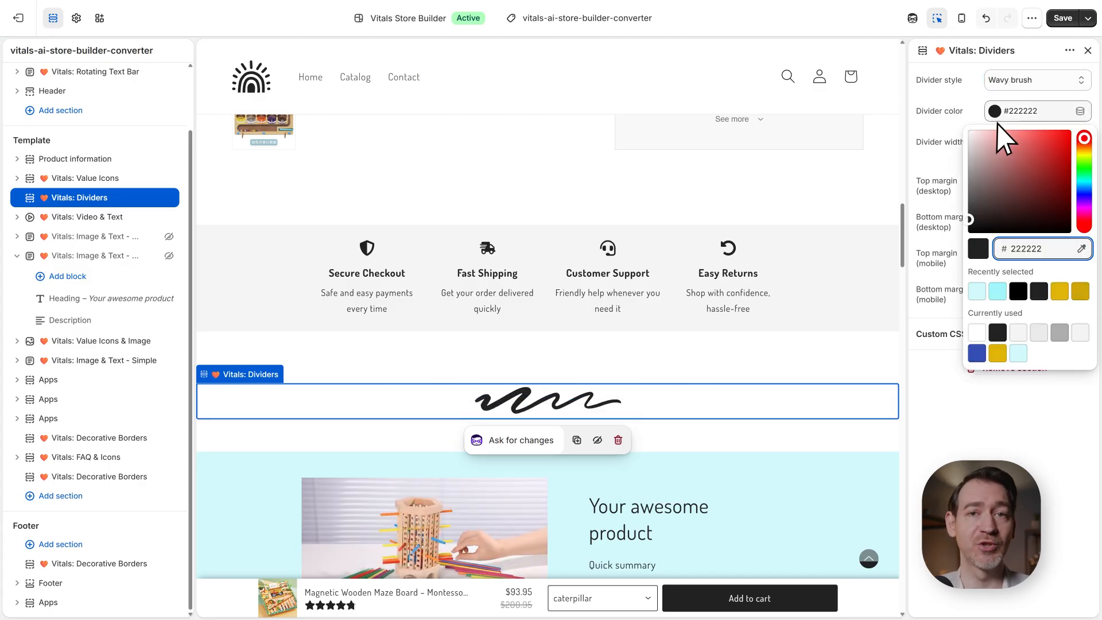
{"action": "left_click", "coordinate": [1060, 291]}
{"action": "left_click", "coordinate": [1004, 294]}
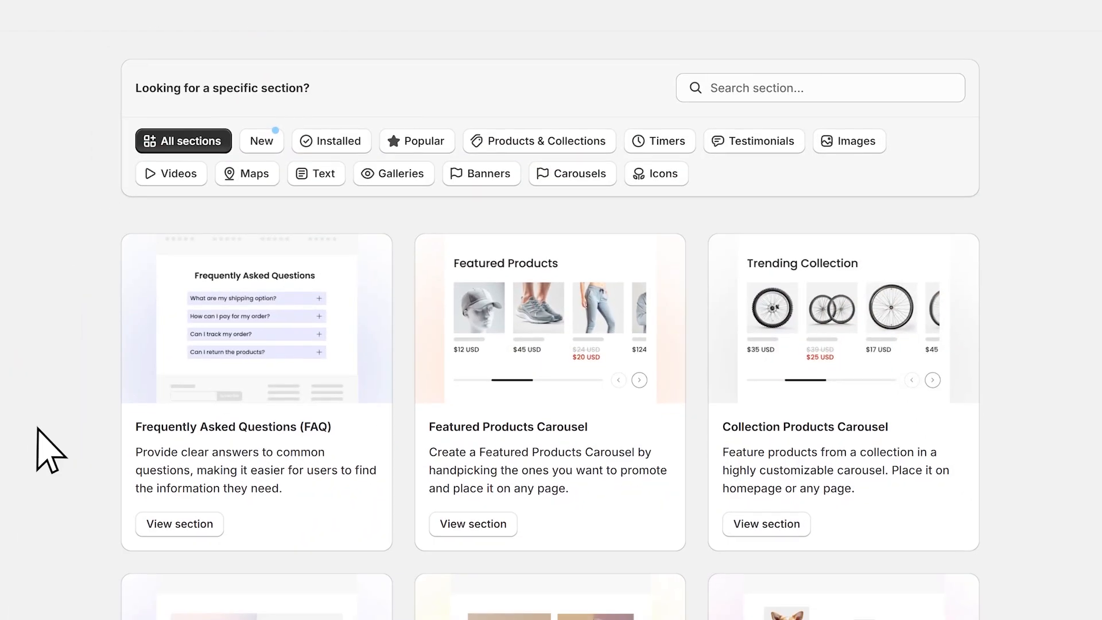
{"action": "scroll", "coordinate": [42, 459], "scroll_direction": "down", "scroll_amount": 5}
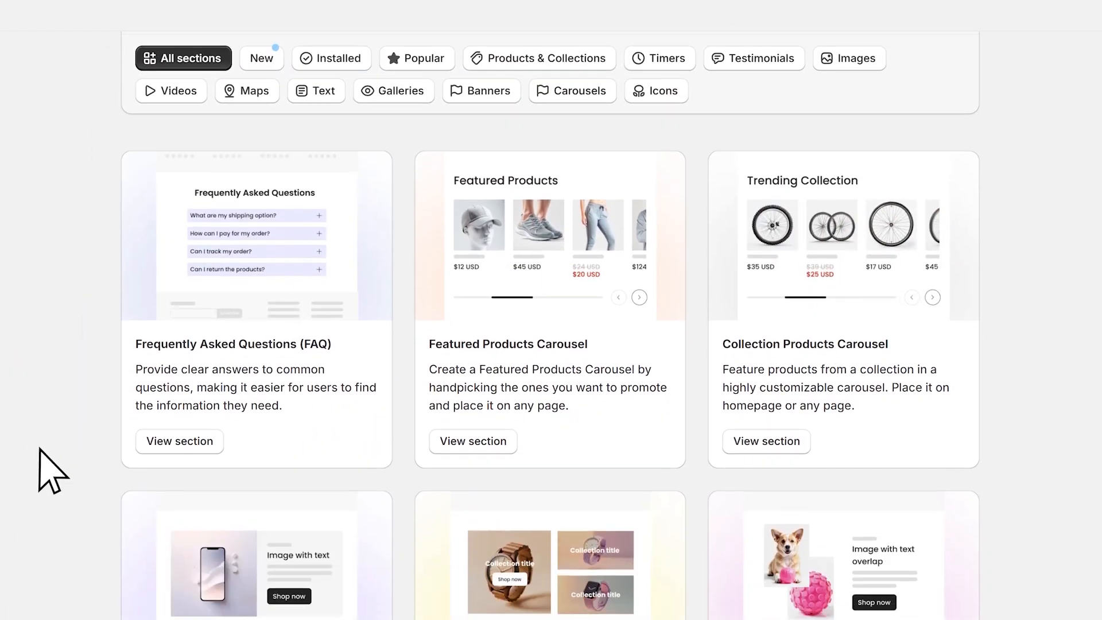
{"action": "scroll", "coordinate": [42, 457], "scroll_direction": "down", "scroll_amount": 8}
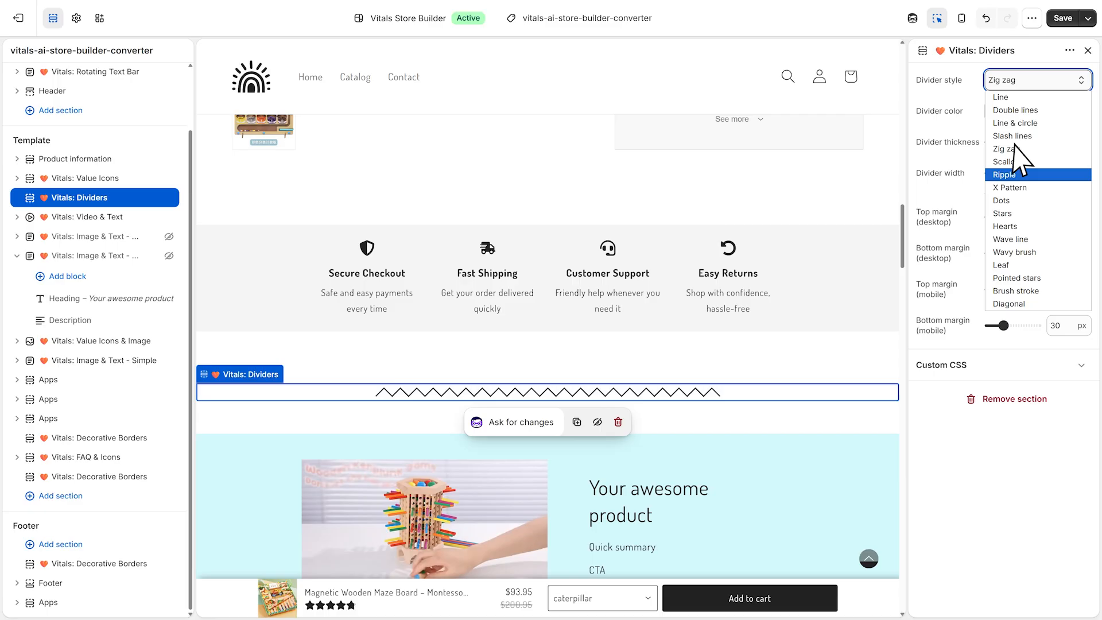
Set the Dividers section's divider style to Ripple.
{"action": "left_click", "coordinate": [1015, 174]}
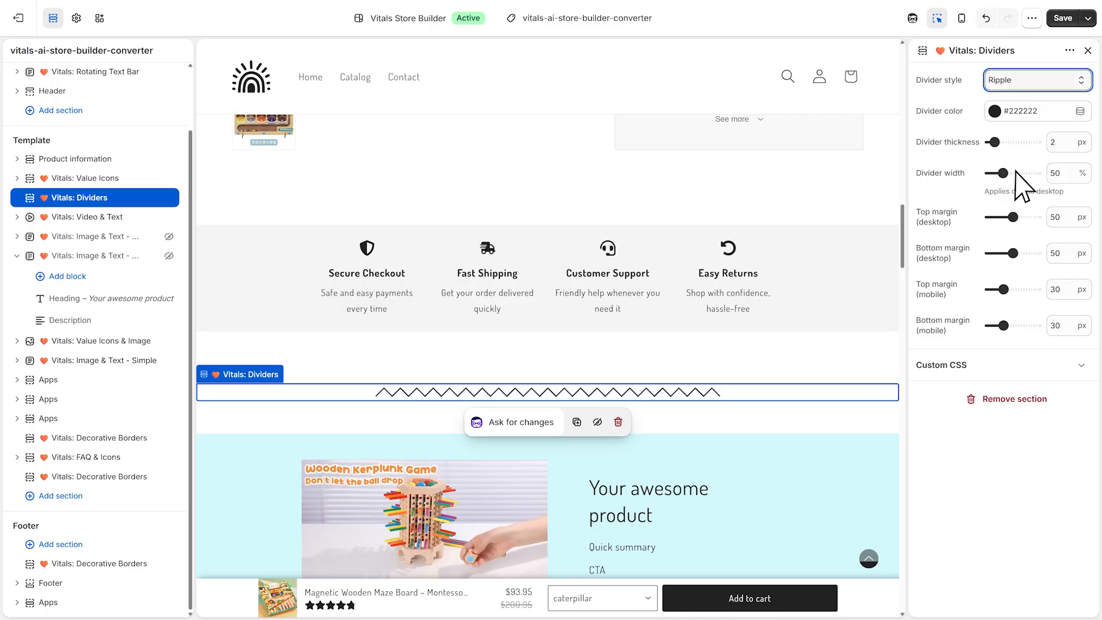